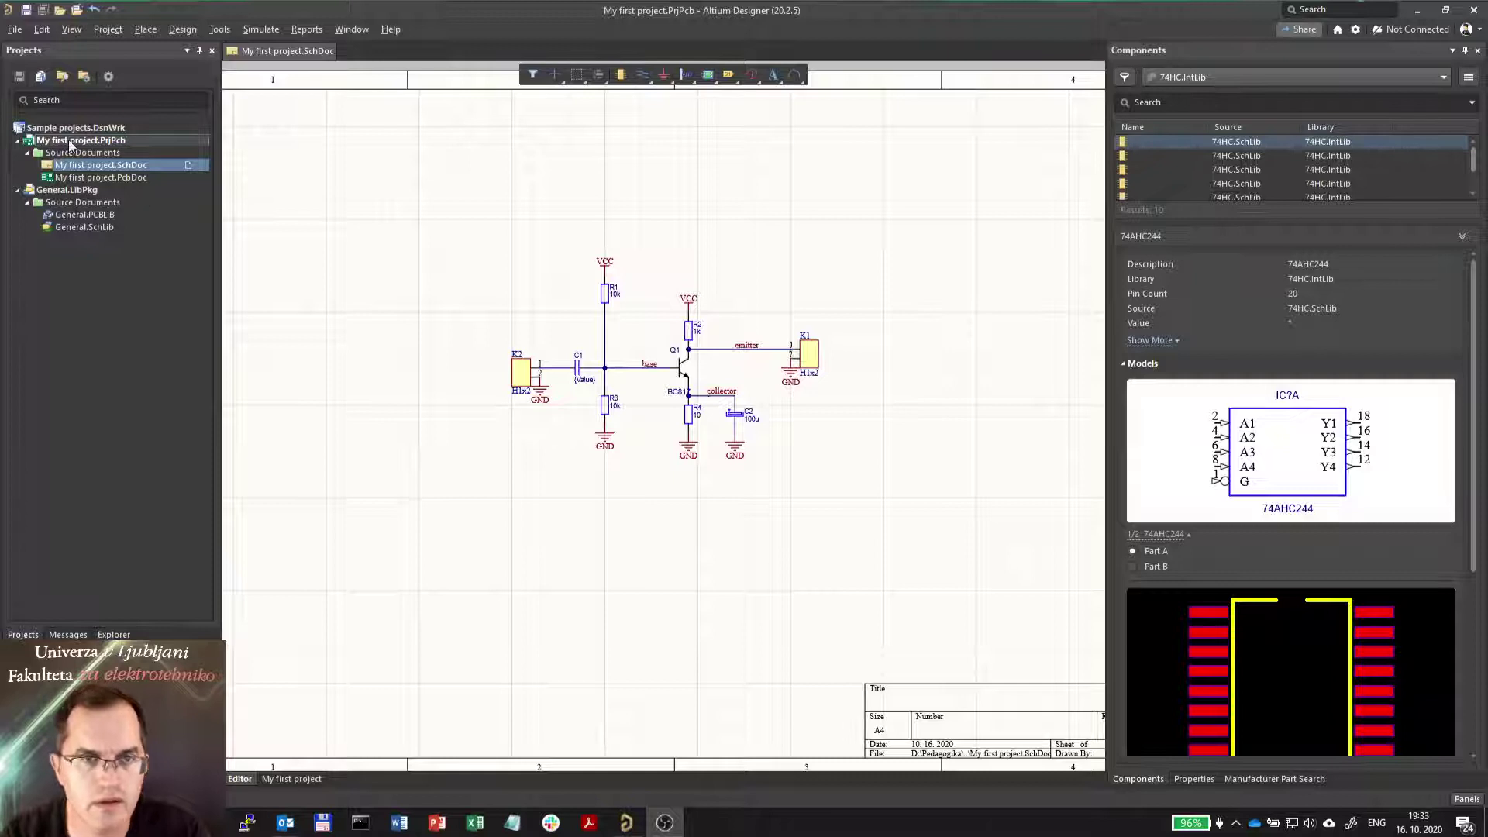
- Open the folder of My first project.PrjPcb in File Explorer and examine the project, structure and PCB files
{"action": "right_click", "coordinate": [67, 139]}
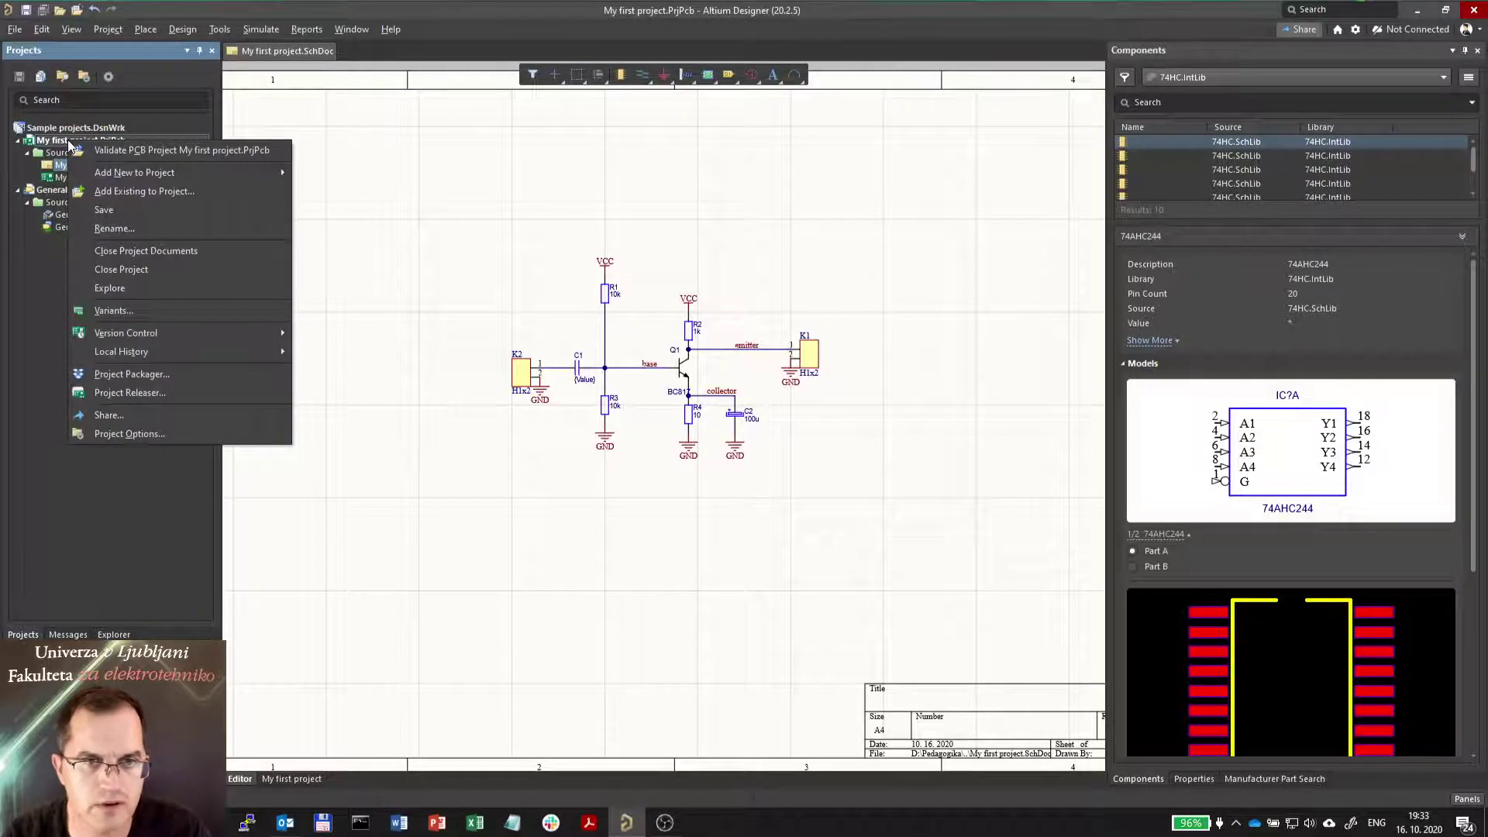
{"action": "left_click", "coordinate": [167, 286]}
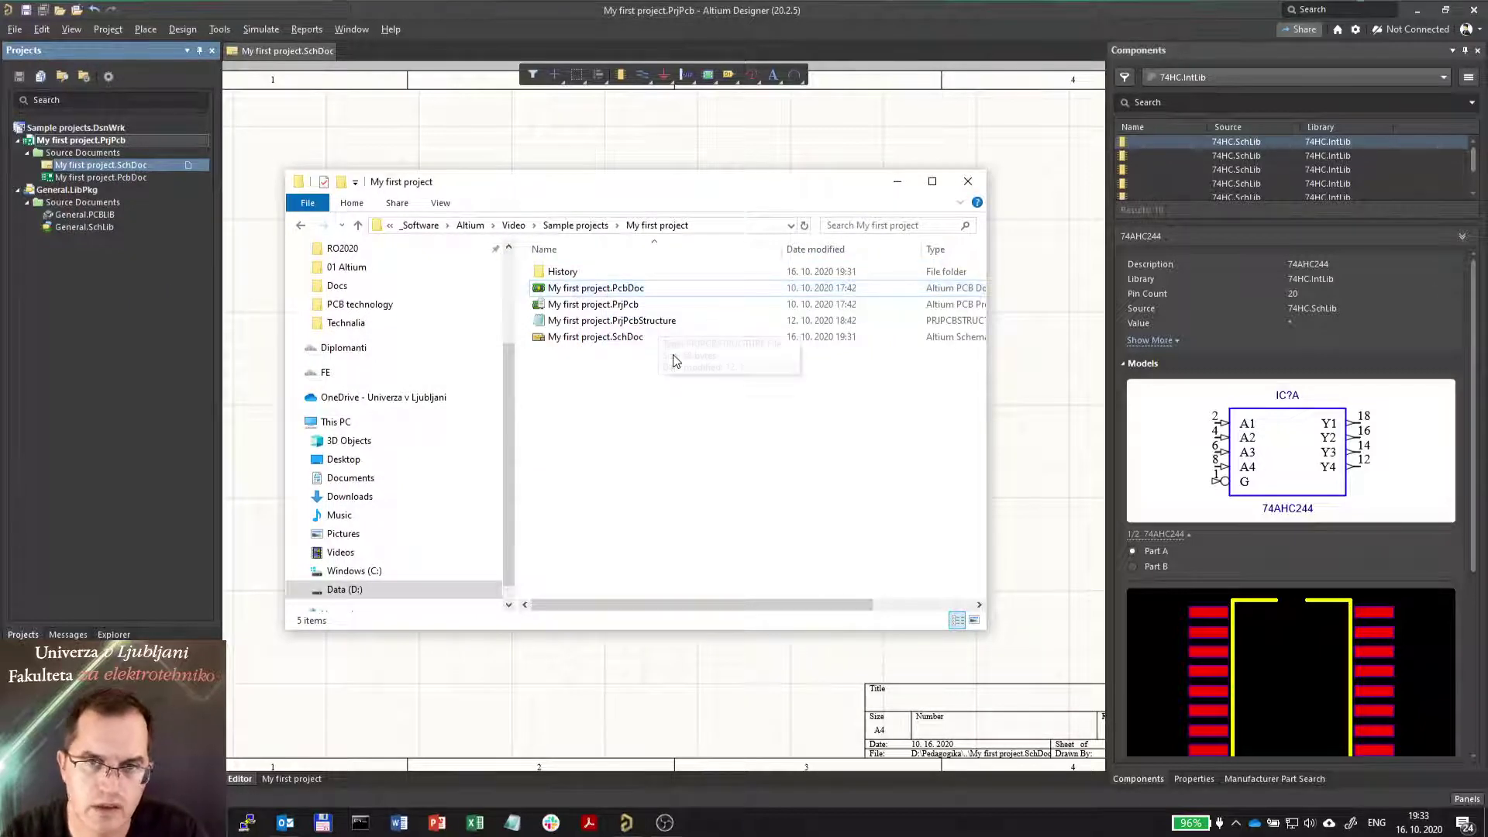
{"action": "left_click", "coordinate": [640, 308]}
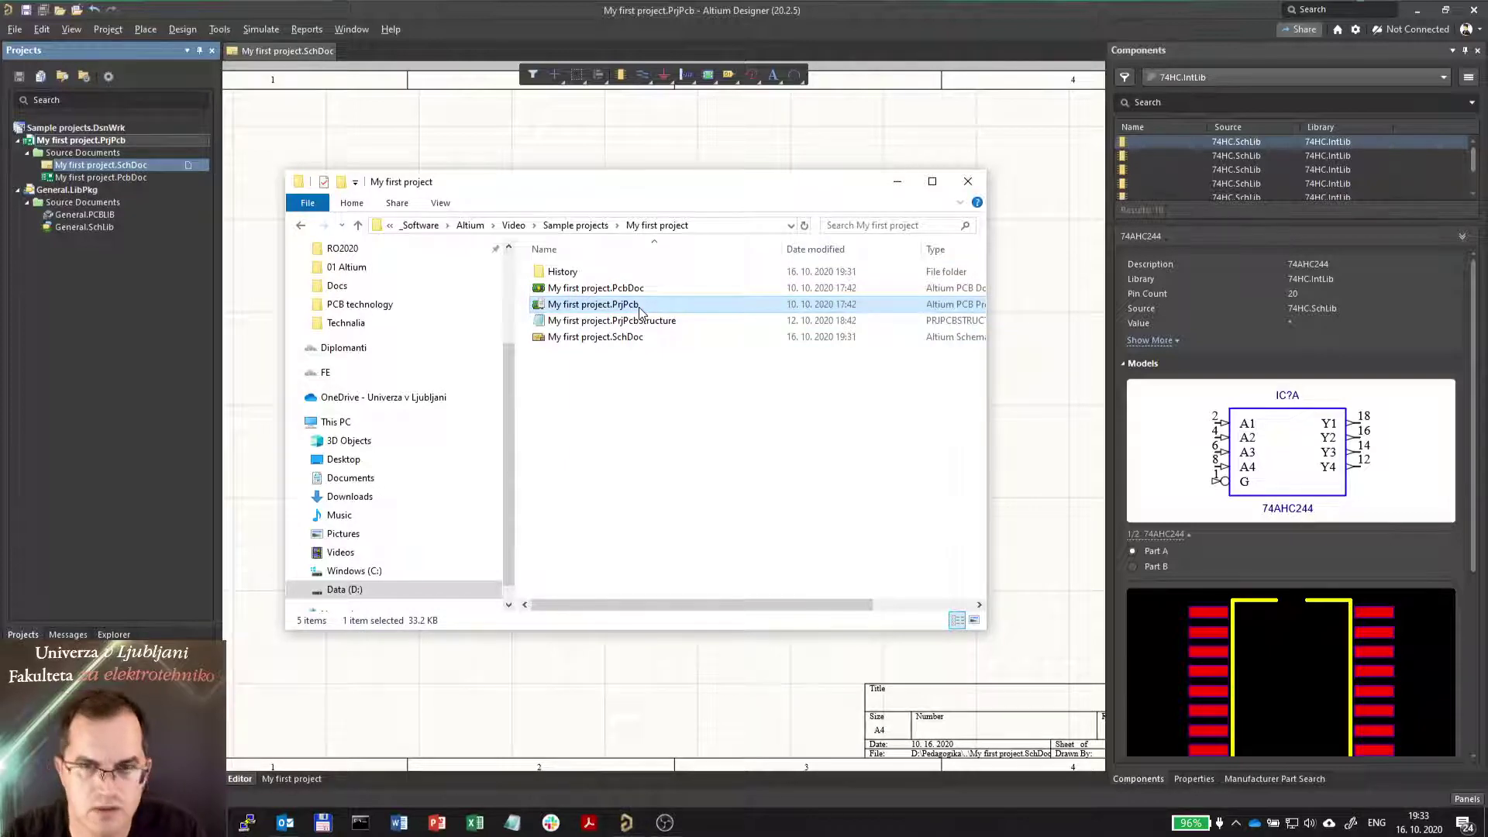
{"action": "left_click", "coordinate": [663, 323]}
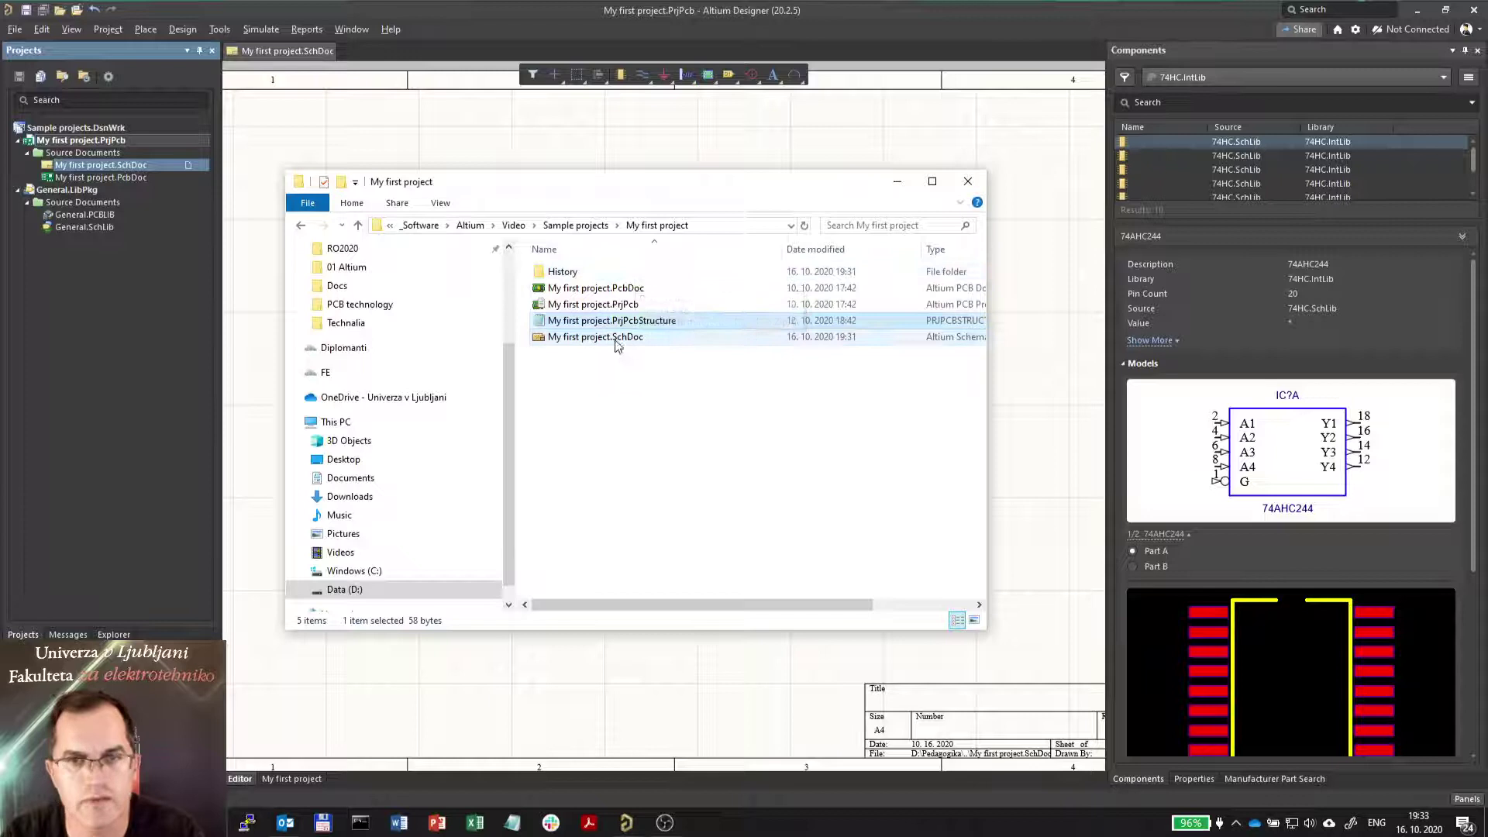
{"action": "left_click", "coordinate": [666, 288]}
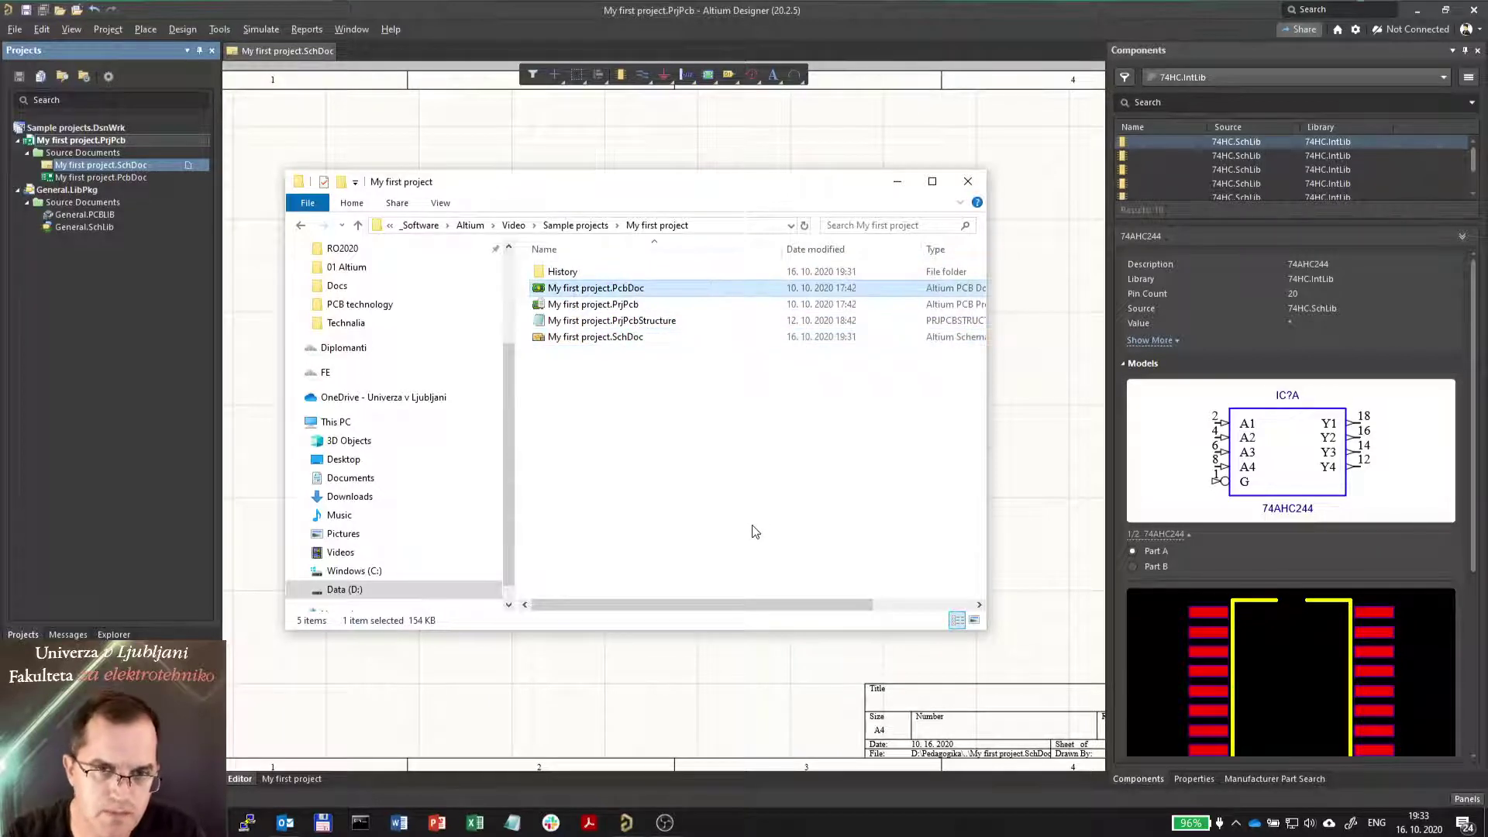
- Examine the zipped document versions in the project's History folder, and return to the My first project folder
{"action": "left_click", "coordinate": [574, 273]}
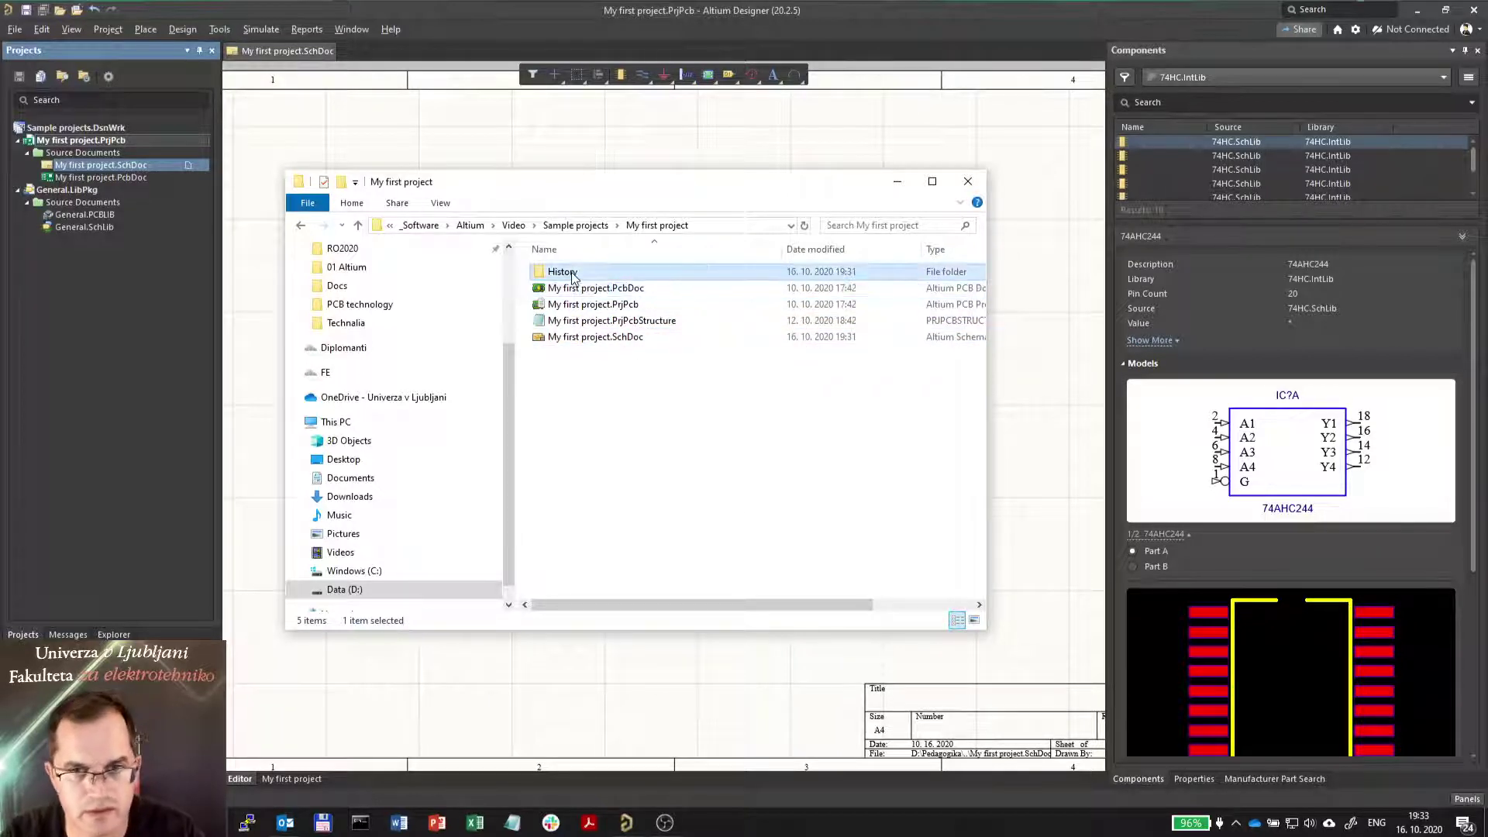
{"action": "double_click", "coordinate": [572, 274]}
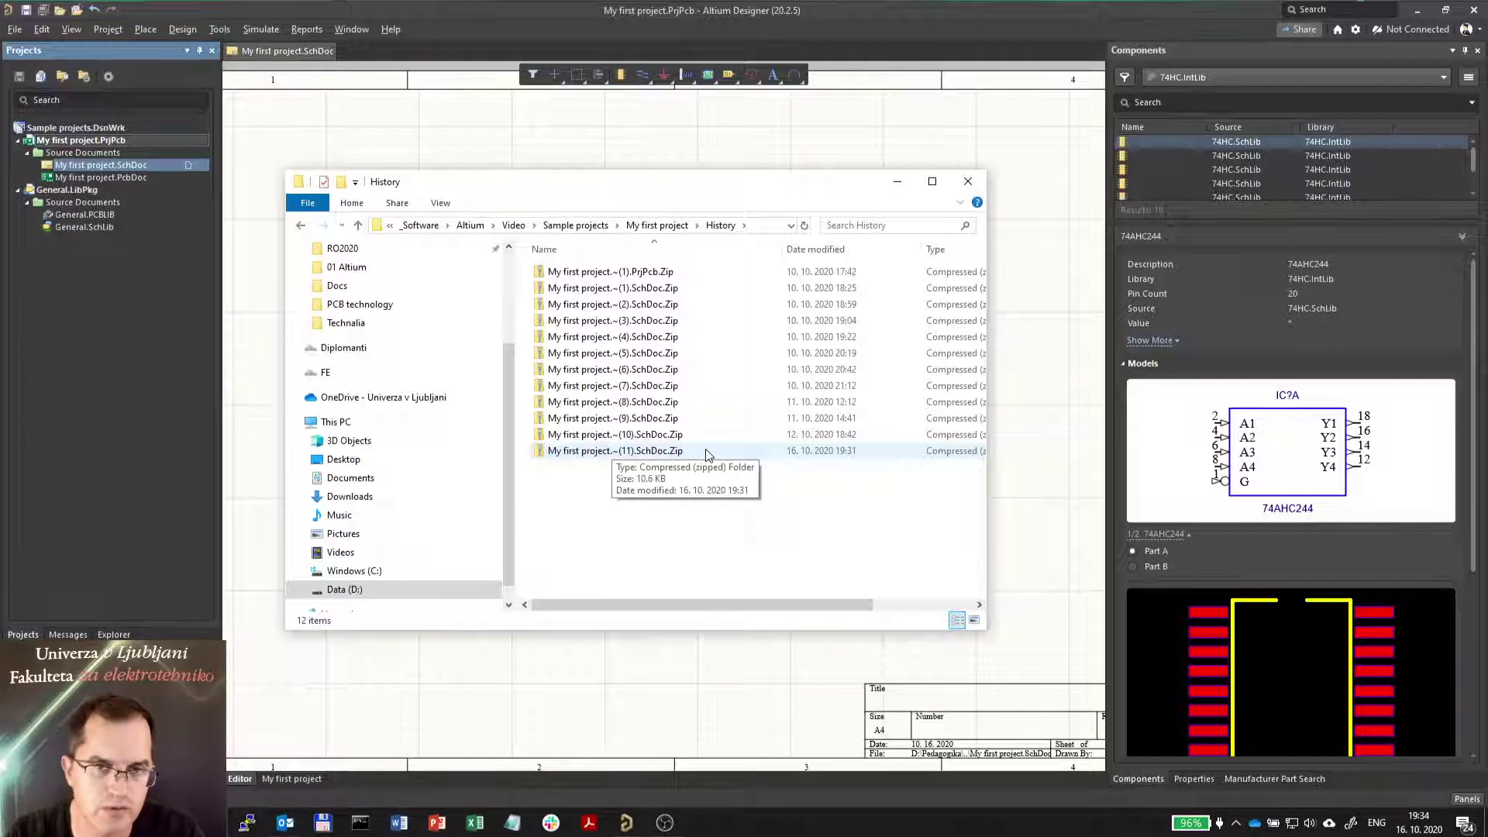
{"action": "left_click_drag", "start_coordinate": [724, 530], "coordinate": [576, 276]}
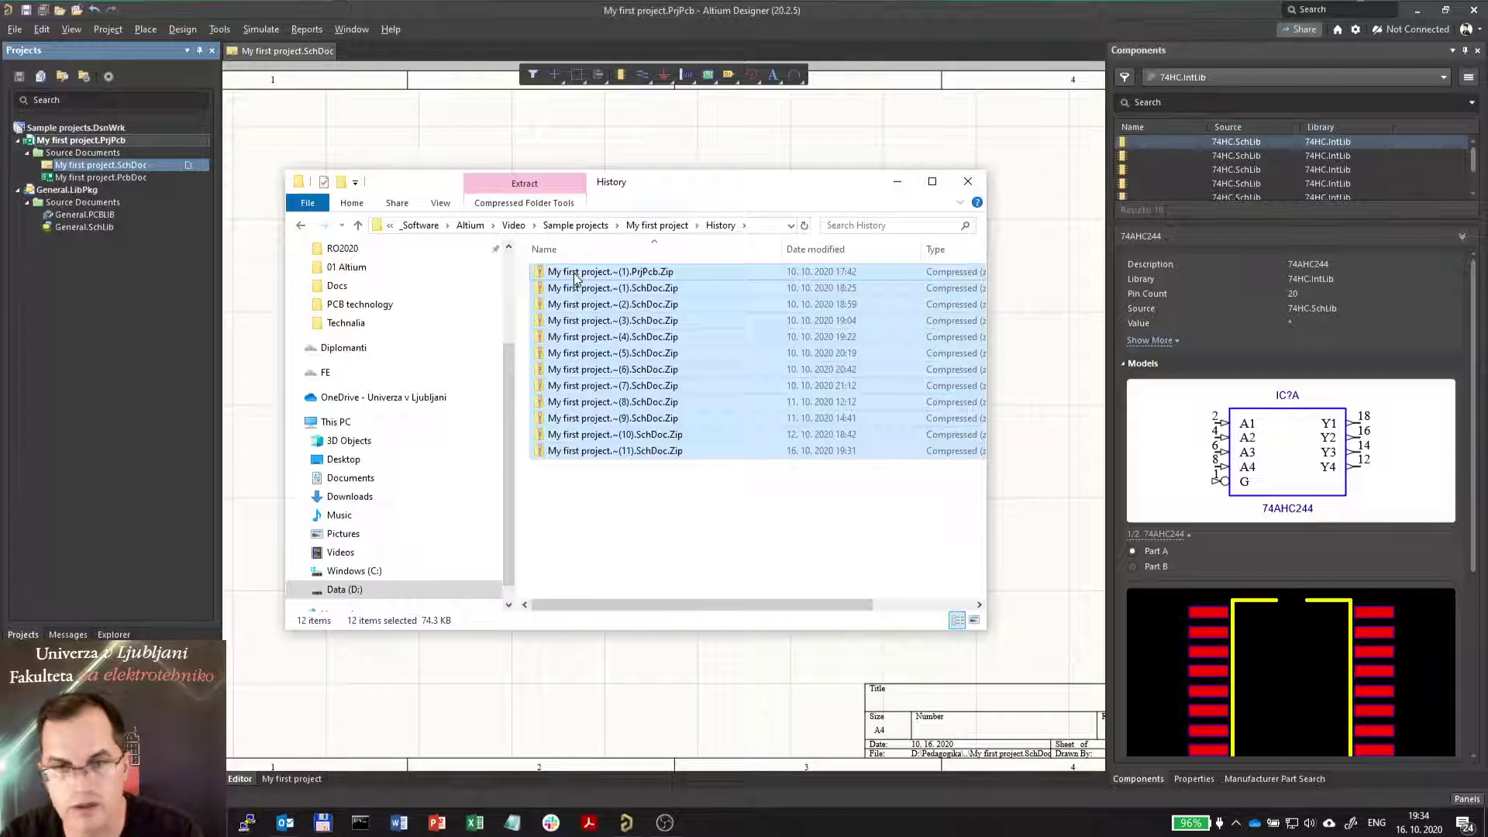
{"action": "left_click", "coordinate": [685, 505]}
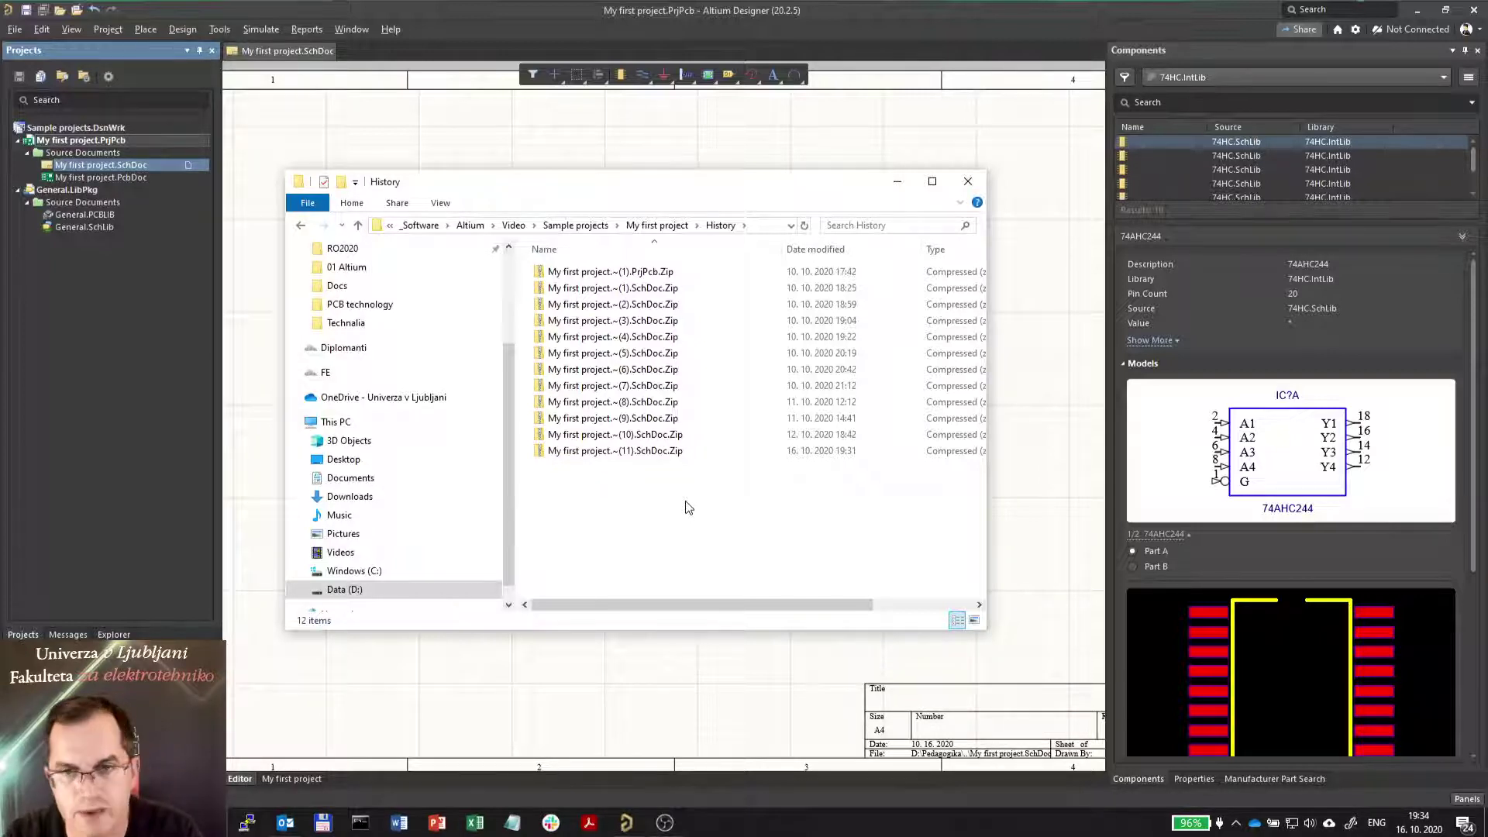
{"action": "left_click", "coordinate": [656, 226]}
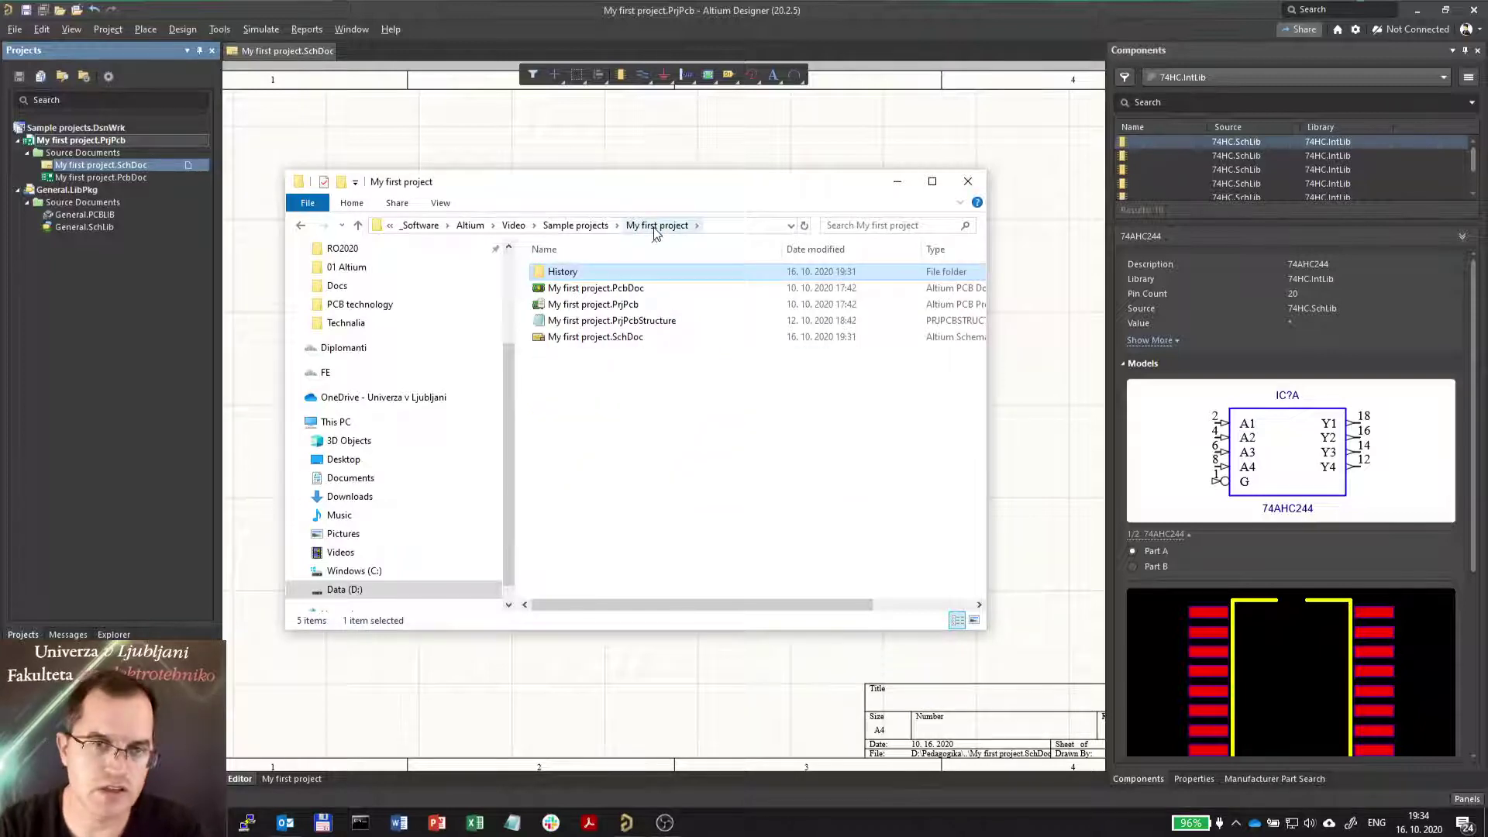
- In Altium Designer, package the focused project My first project.PrjPcb with the Project Packager, using the default zip options and all listed files
{"action": "left_click", "coordinate": [641, 146]}
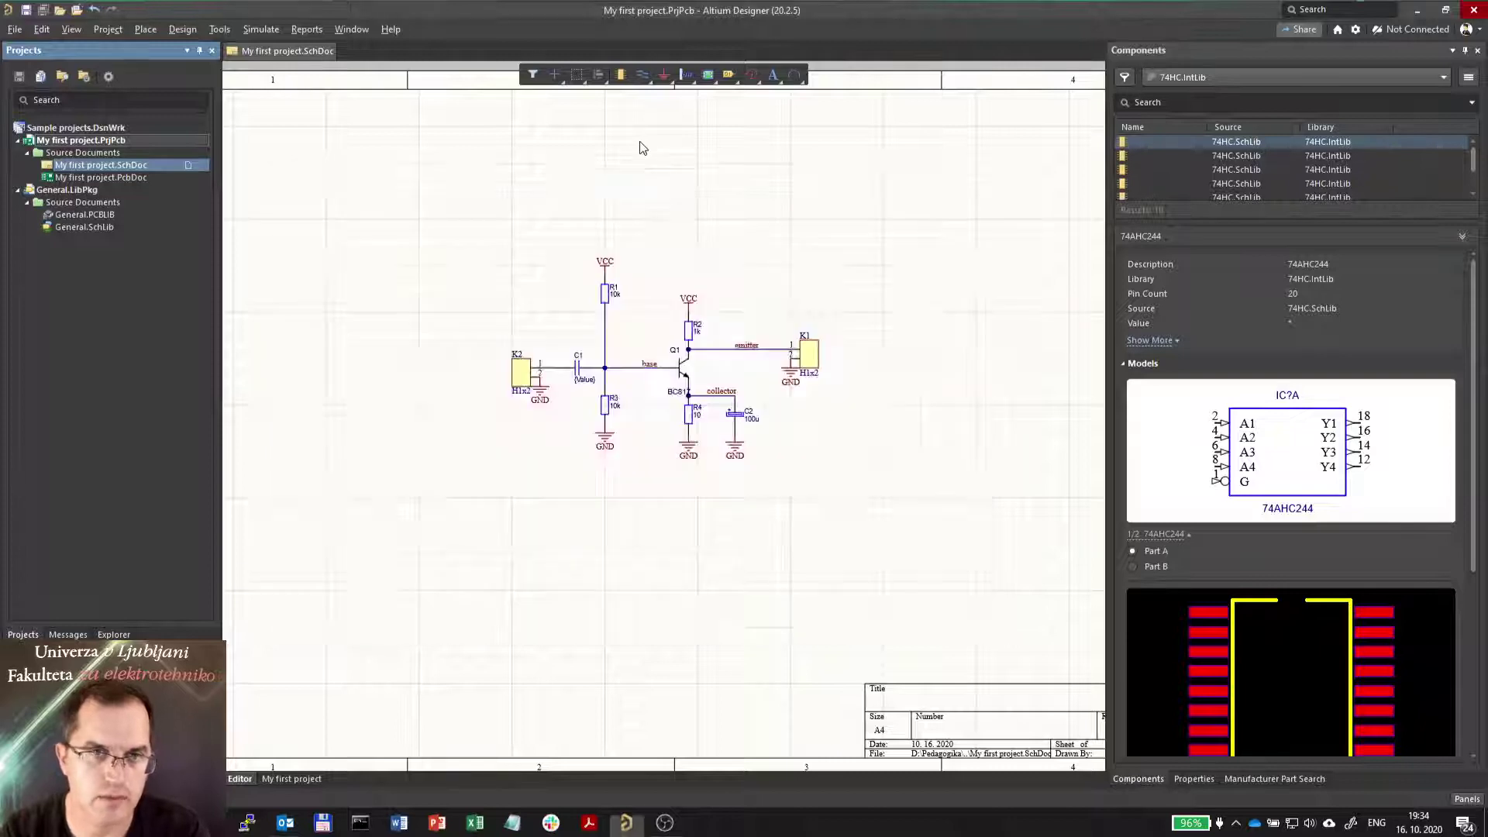
{"action": "left_click", "coordinate": [104, 31]}
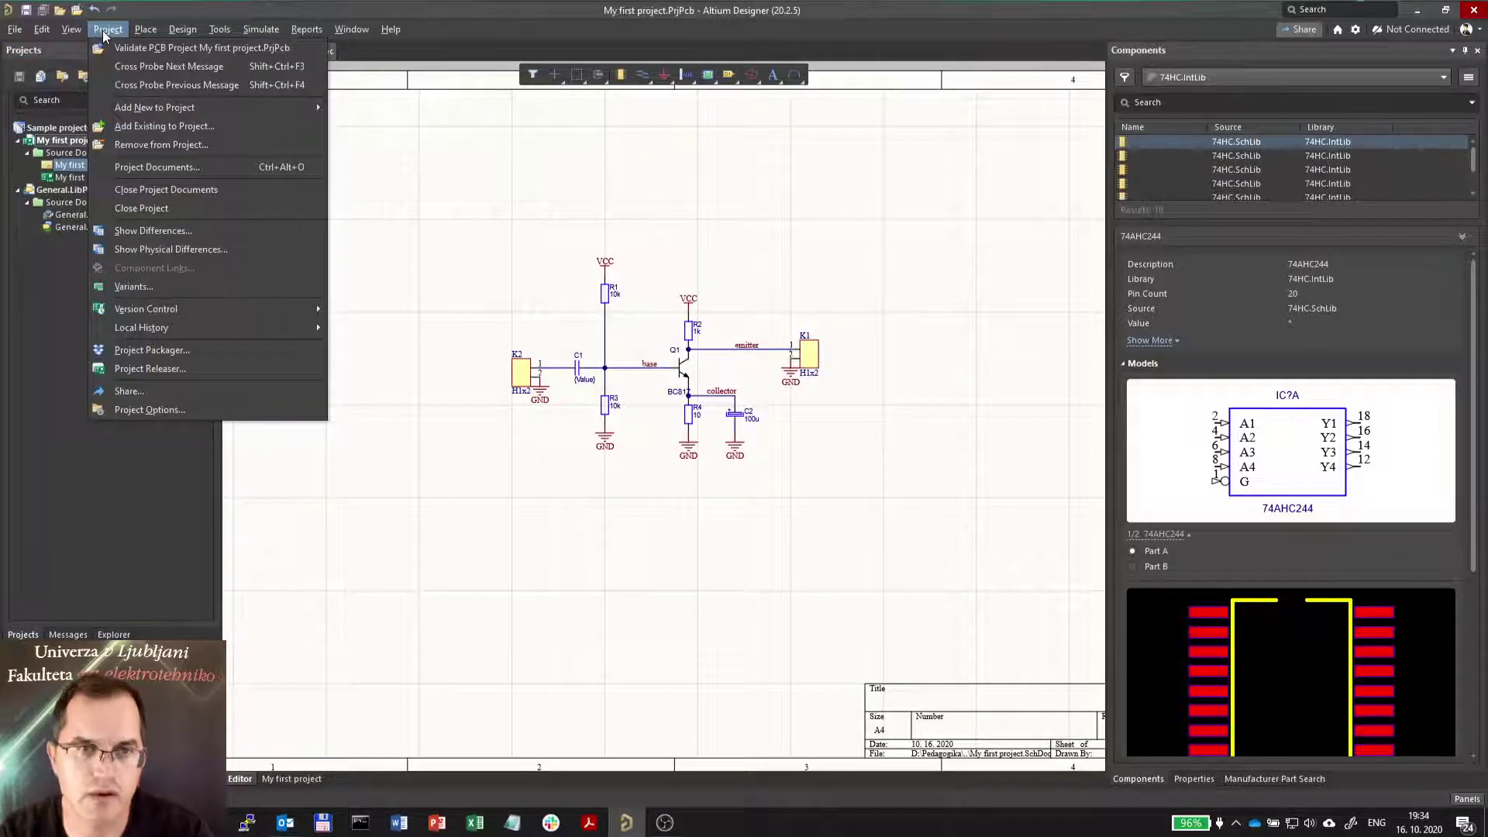
{"action": "left_click", "coordinate": [160, 347]}
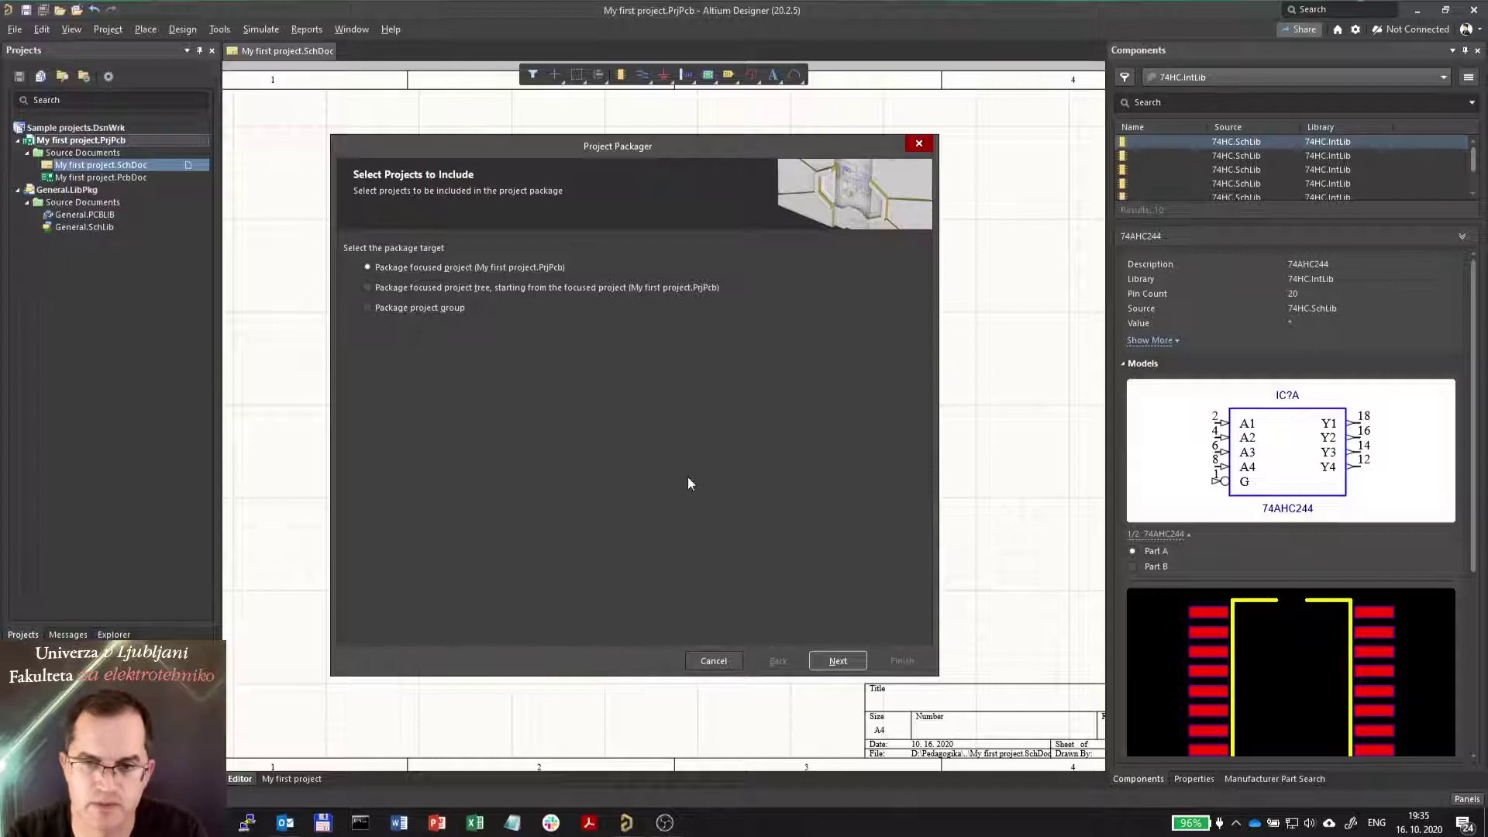
{"action": "left_click", "coordinate": [837, 661]}
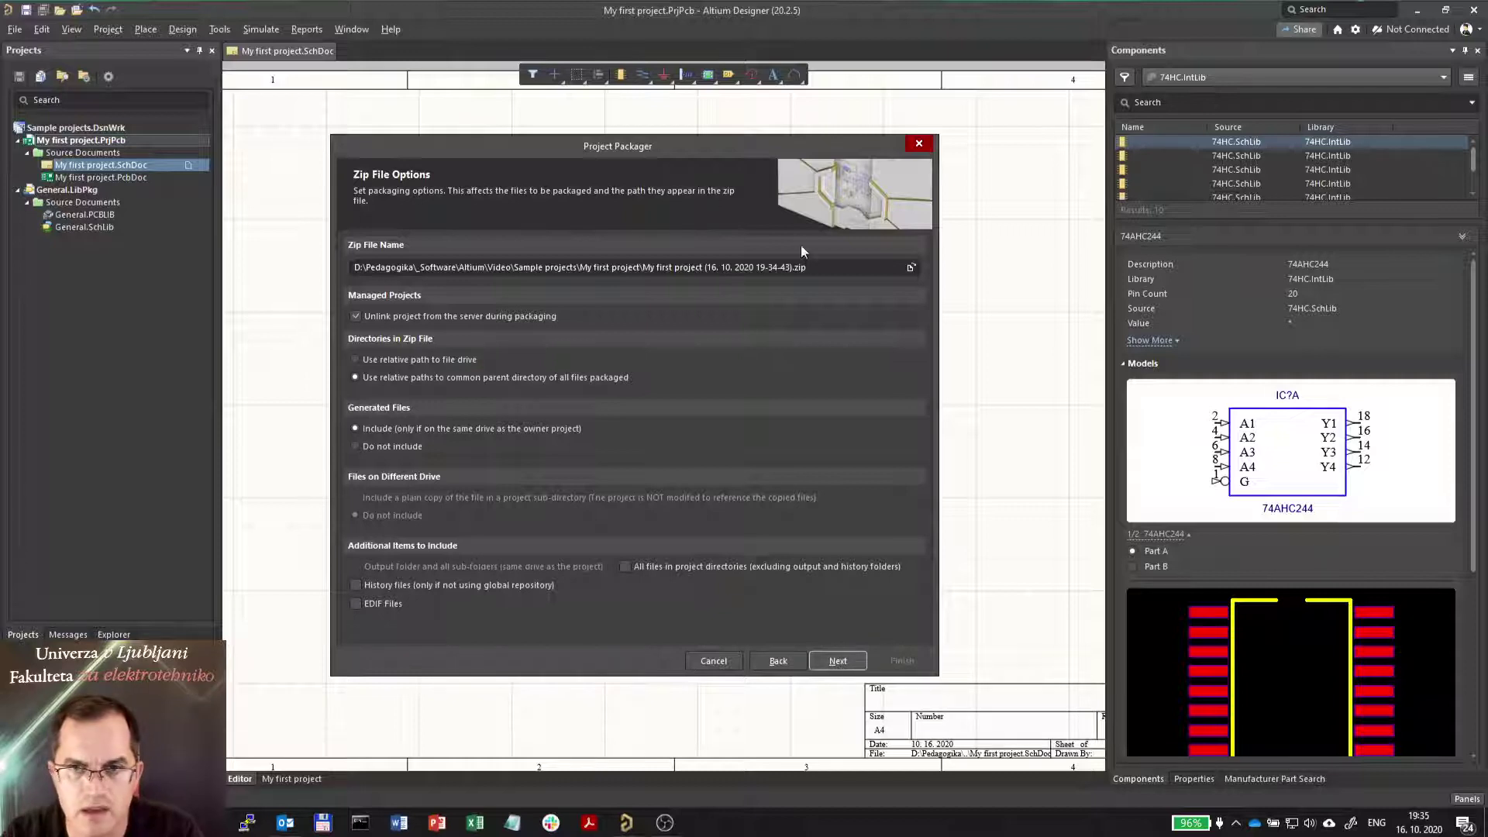
{"action": "left_click_drag", "start_coordinate": [810, 268], "coordinate": [640, 274]}
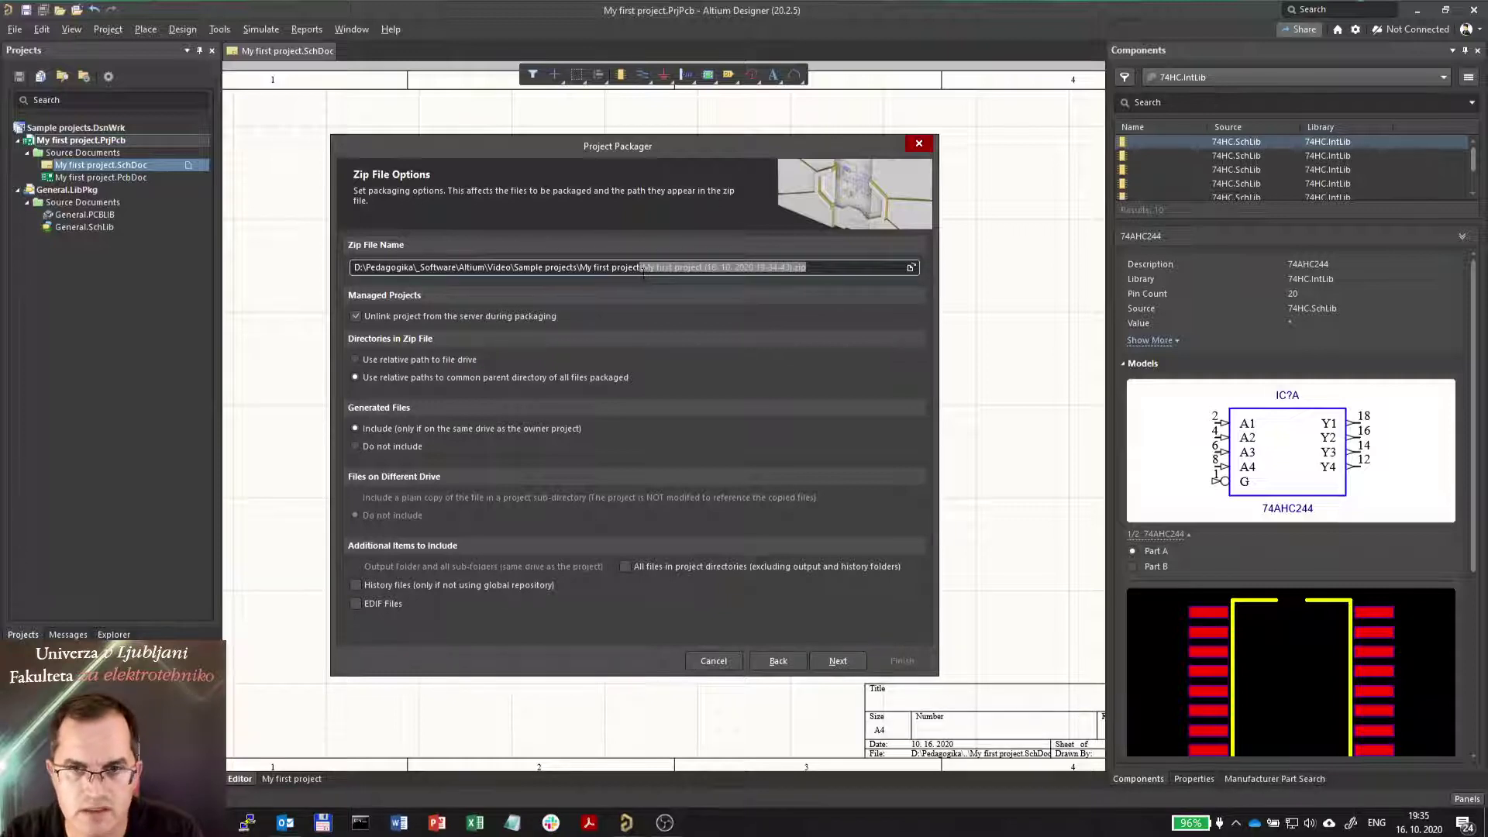
{"action": "left_click", "coordinate": [806, 267]}
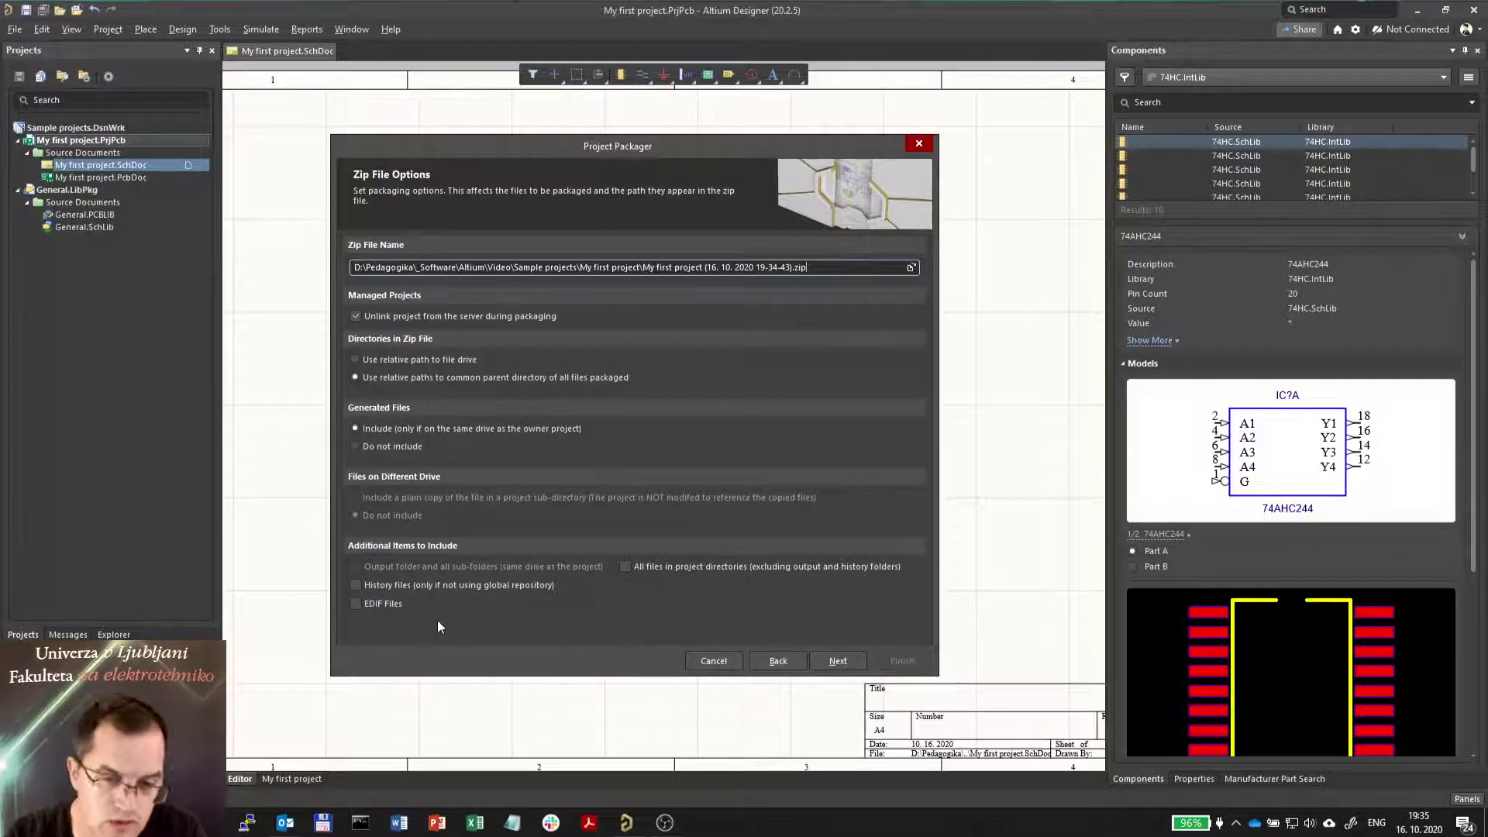
{"action": "left_click", "coordinate": [847, 661]}
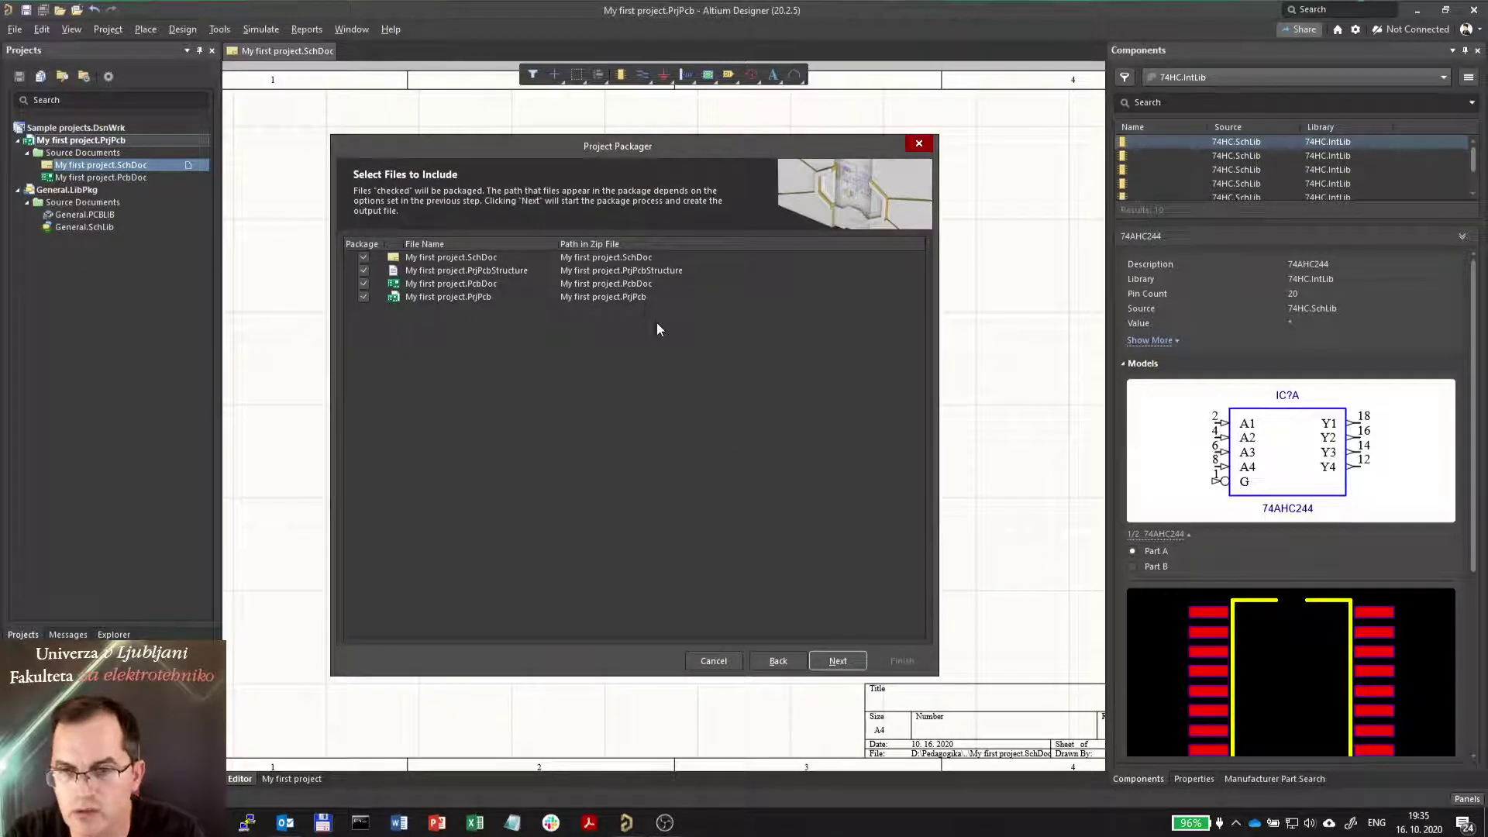
{"action": "left_click", "coordinate": [838, 661]}
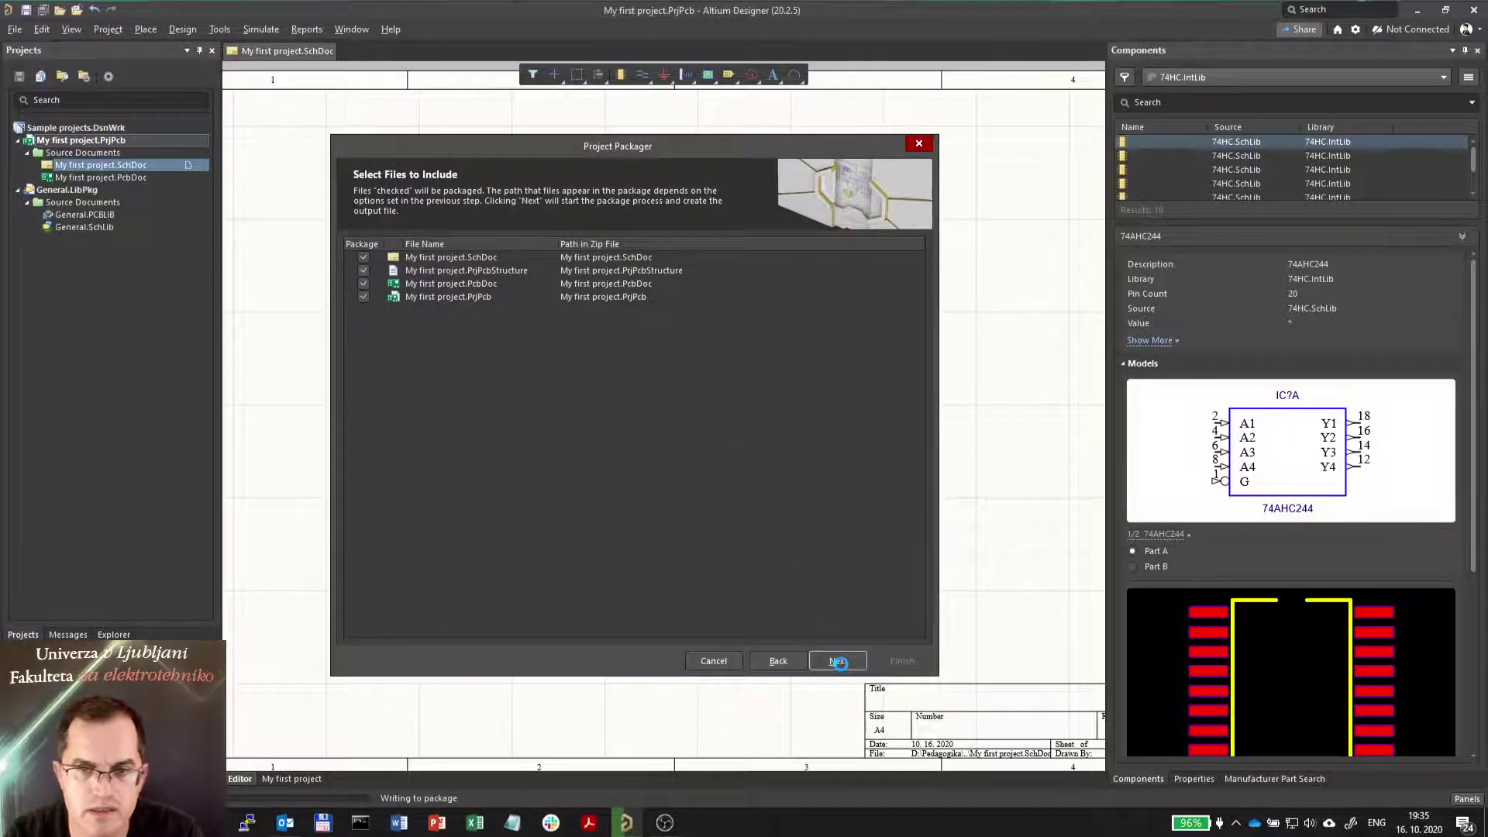
{"action": "left_click", "coordinate": [908, 662]}
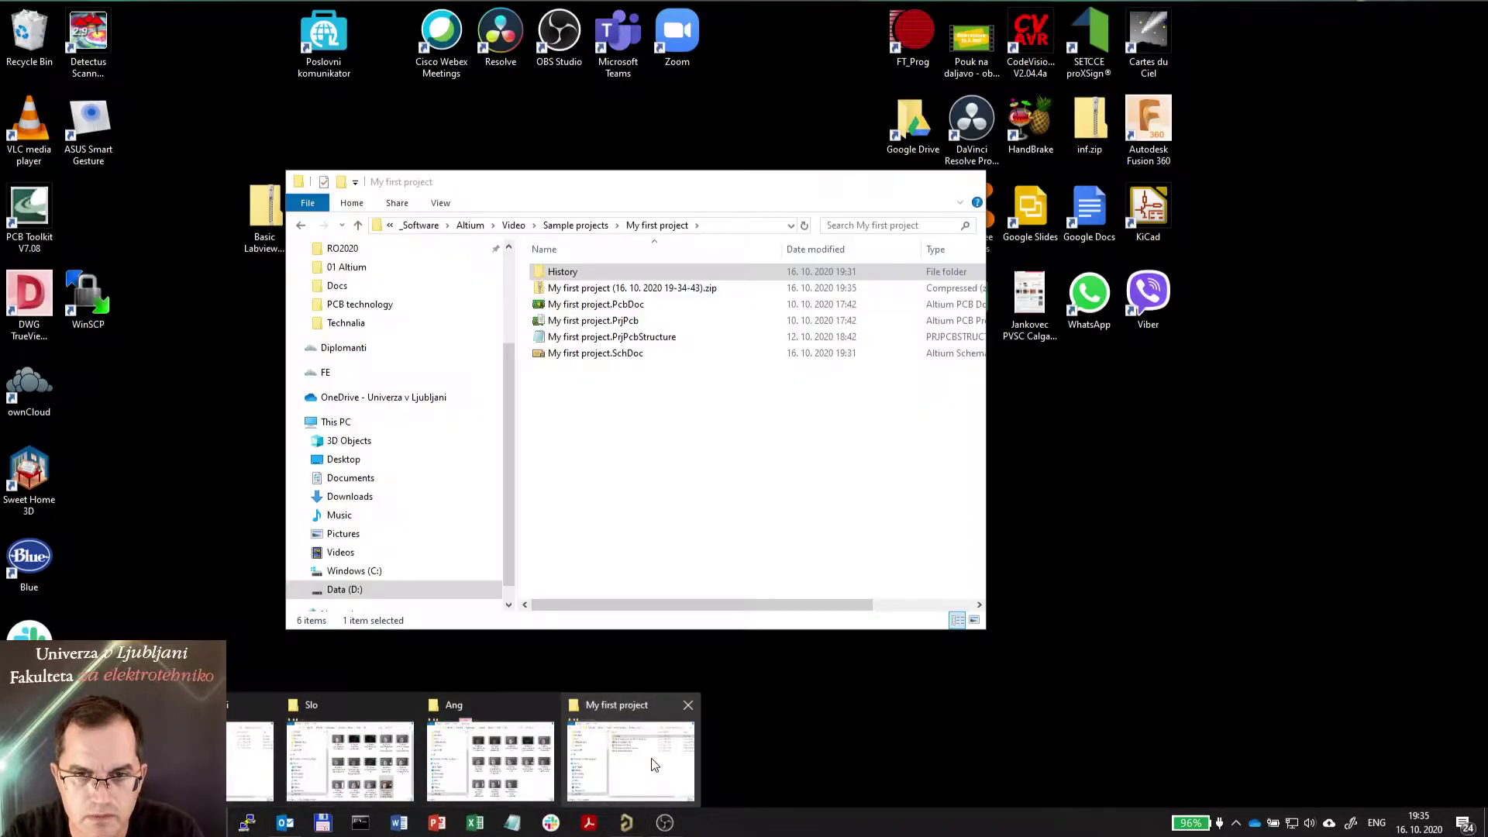
{"action": "left_click", "coordinate": [653, 766]}
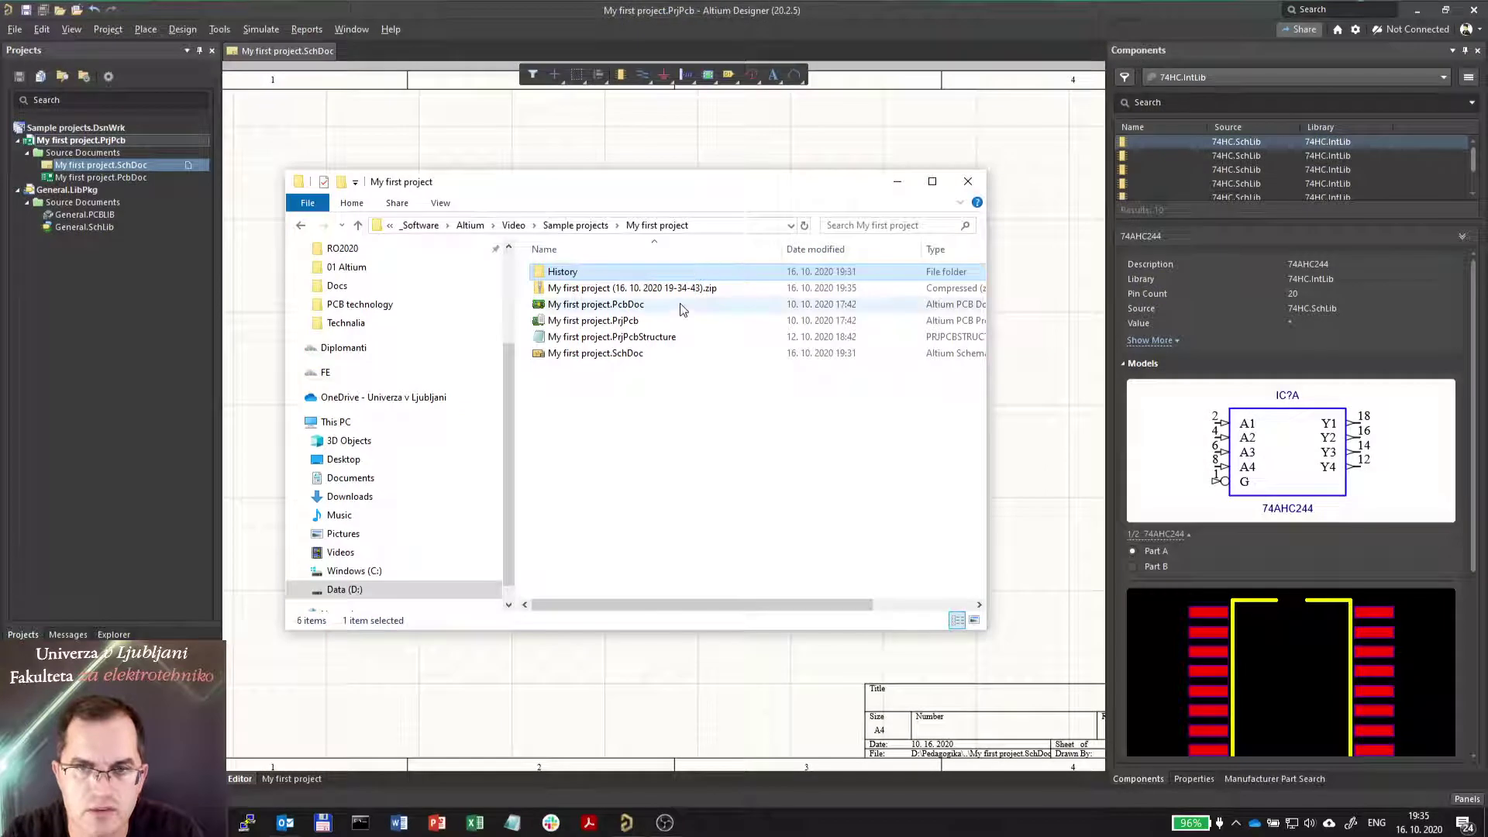
{"action": "left_click", "coordinate": [577, 289]}
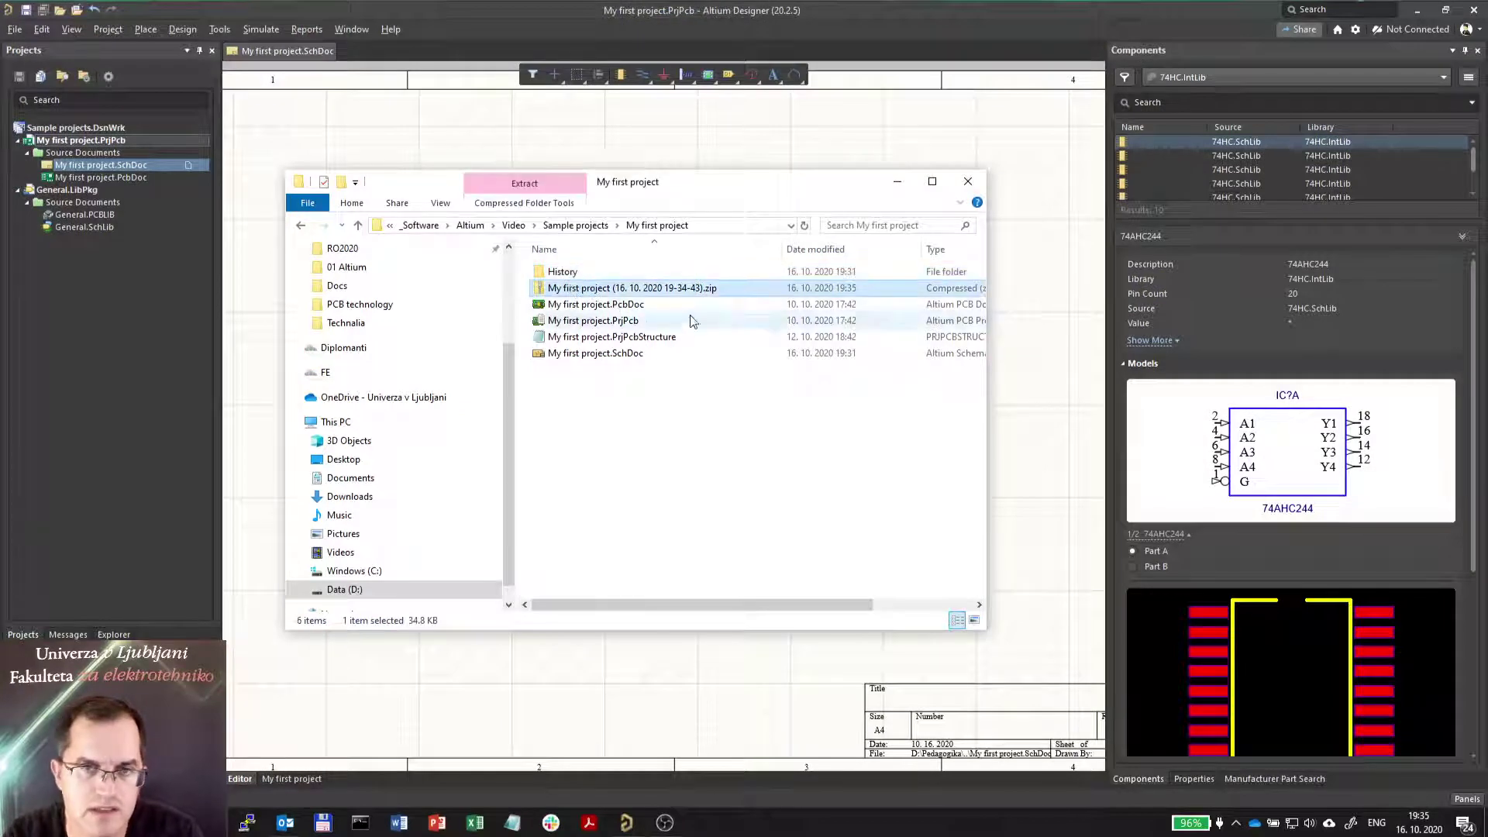
{"action": "double_click", "coordinate": [703, 289]}
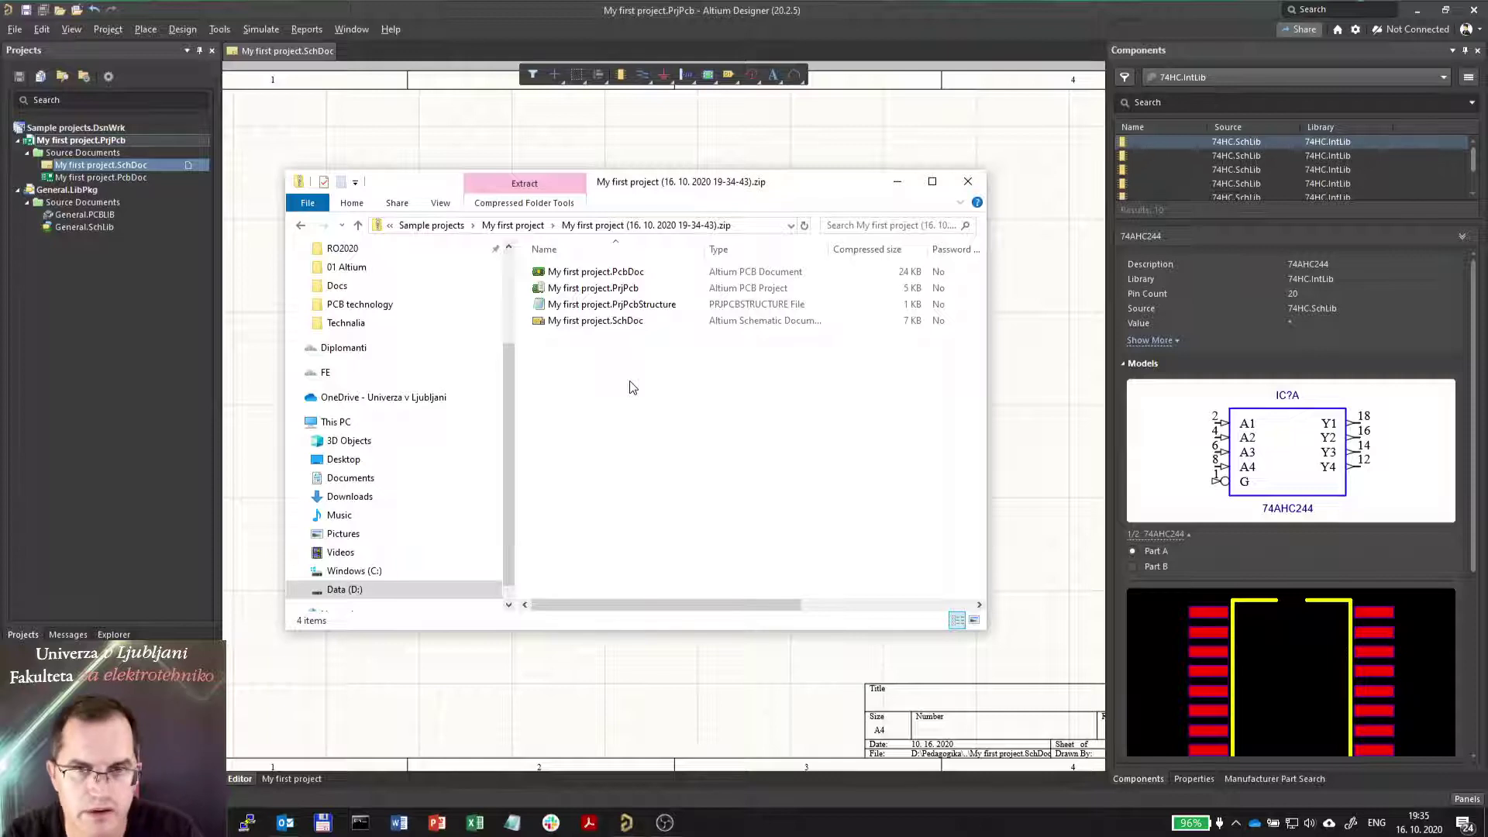
{"action": "key", "text": "alt+Left"}
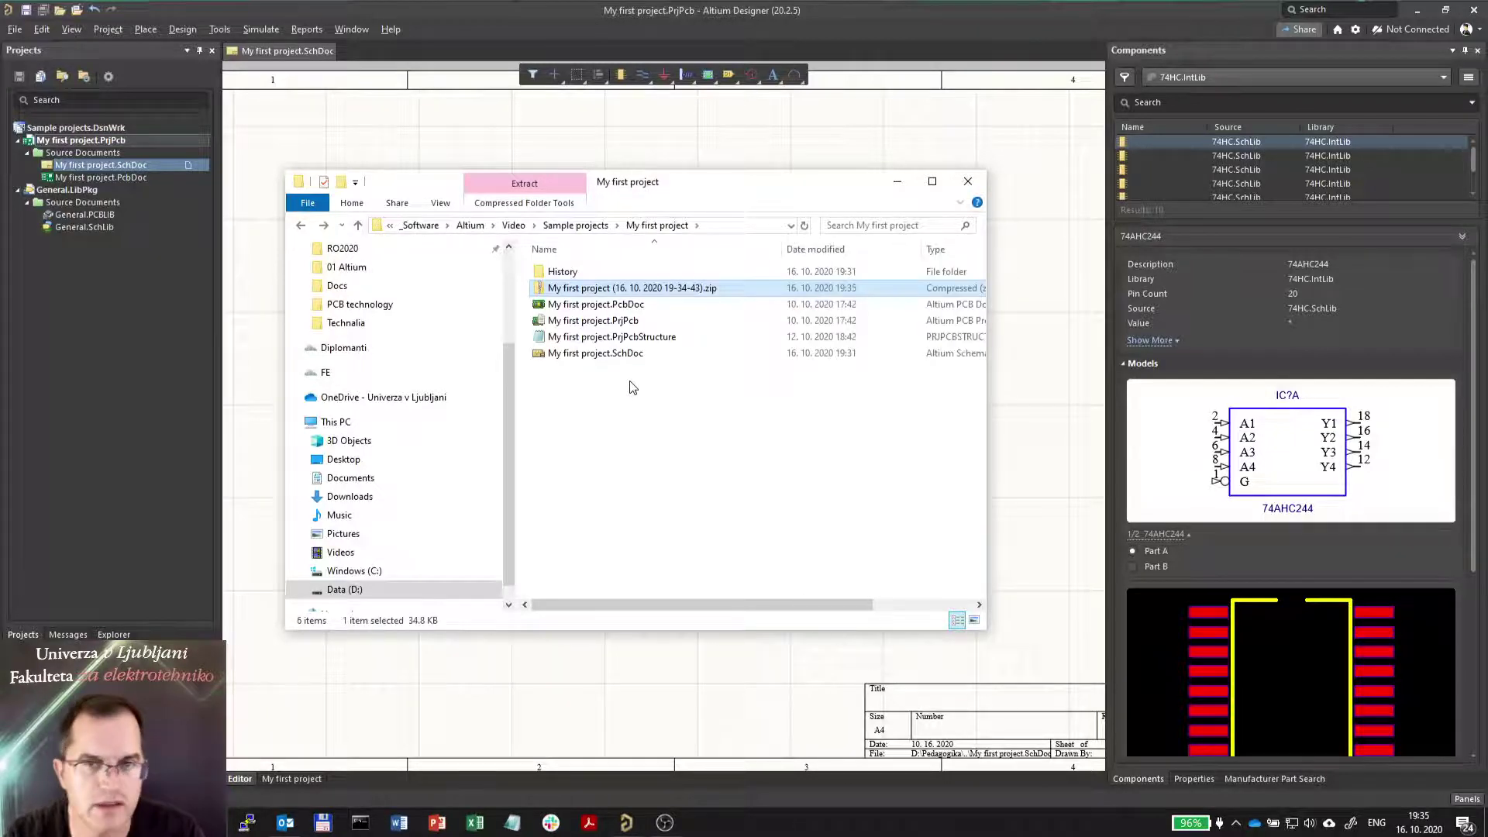
{"action": "left_click", "coordinate": [155, 346]}
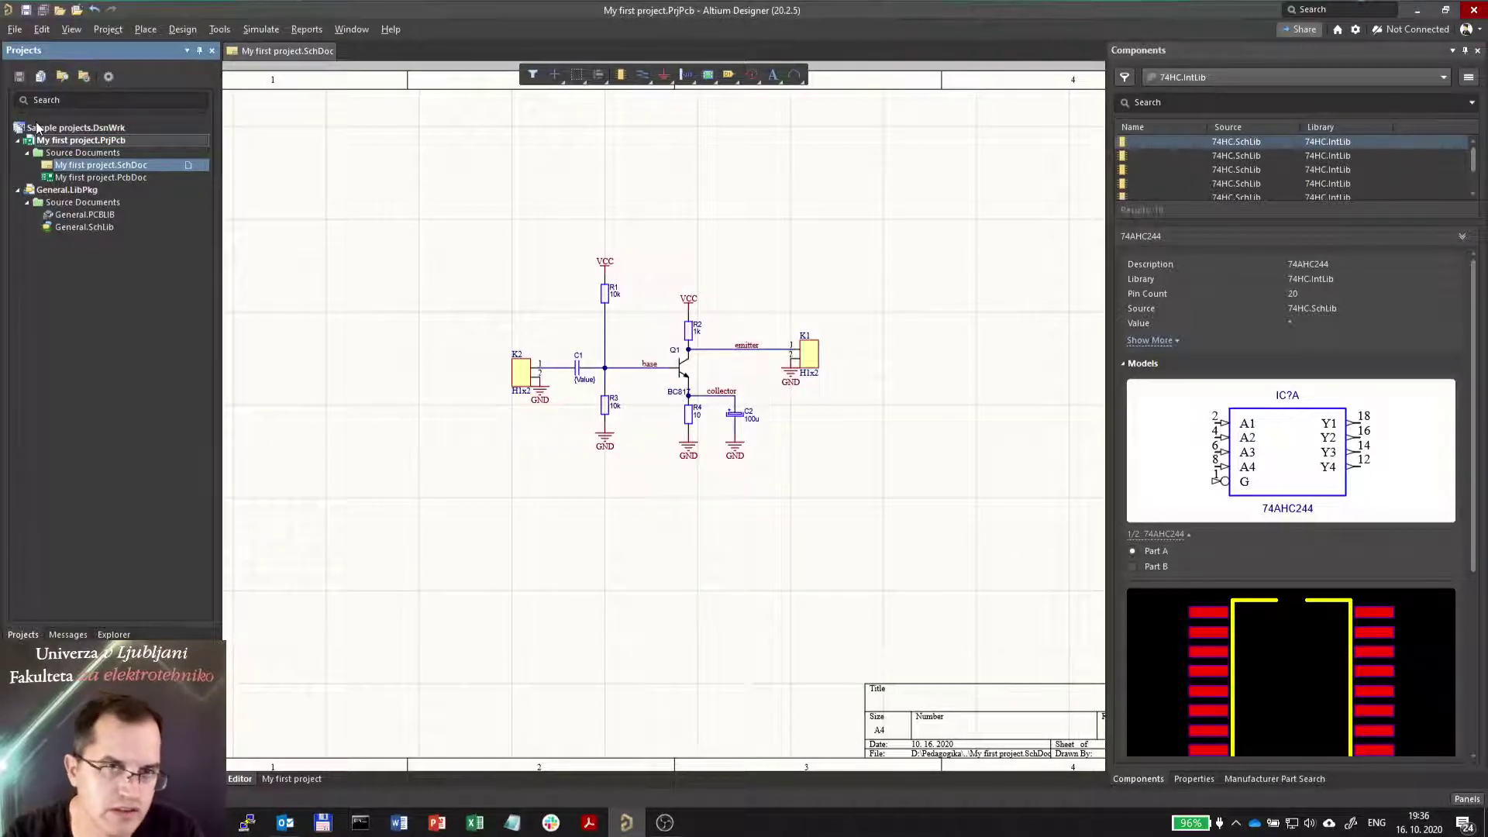
{"action": "right_click", "coordinate": [79, 128]}
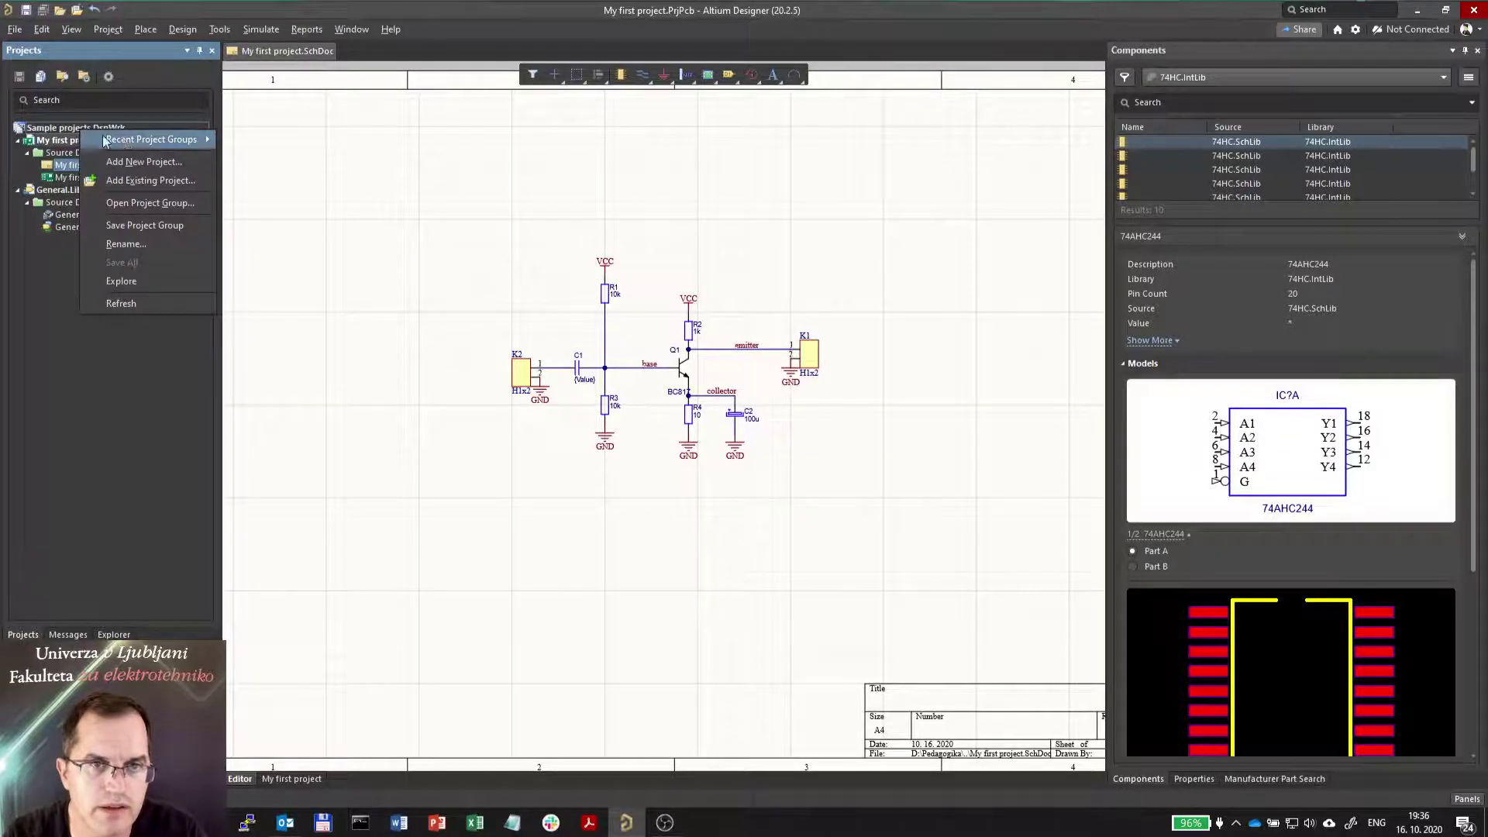
{"action": "mouse_move", "coordinate": [104, 140]}
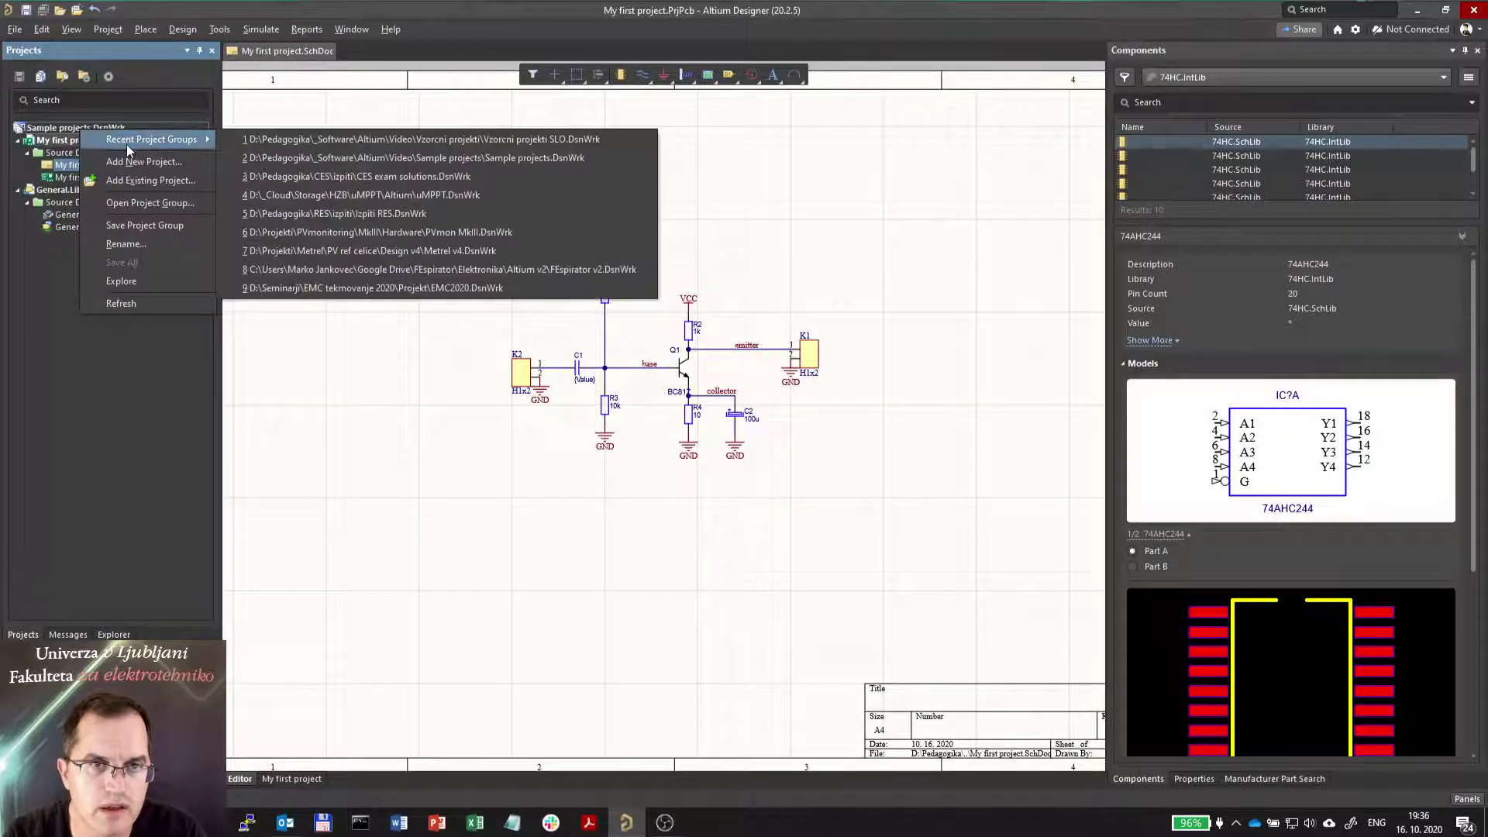
{"action": "left_click", "coordinate": [58, 225]}
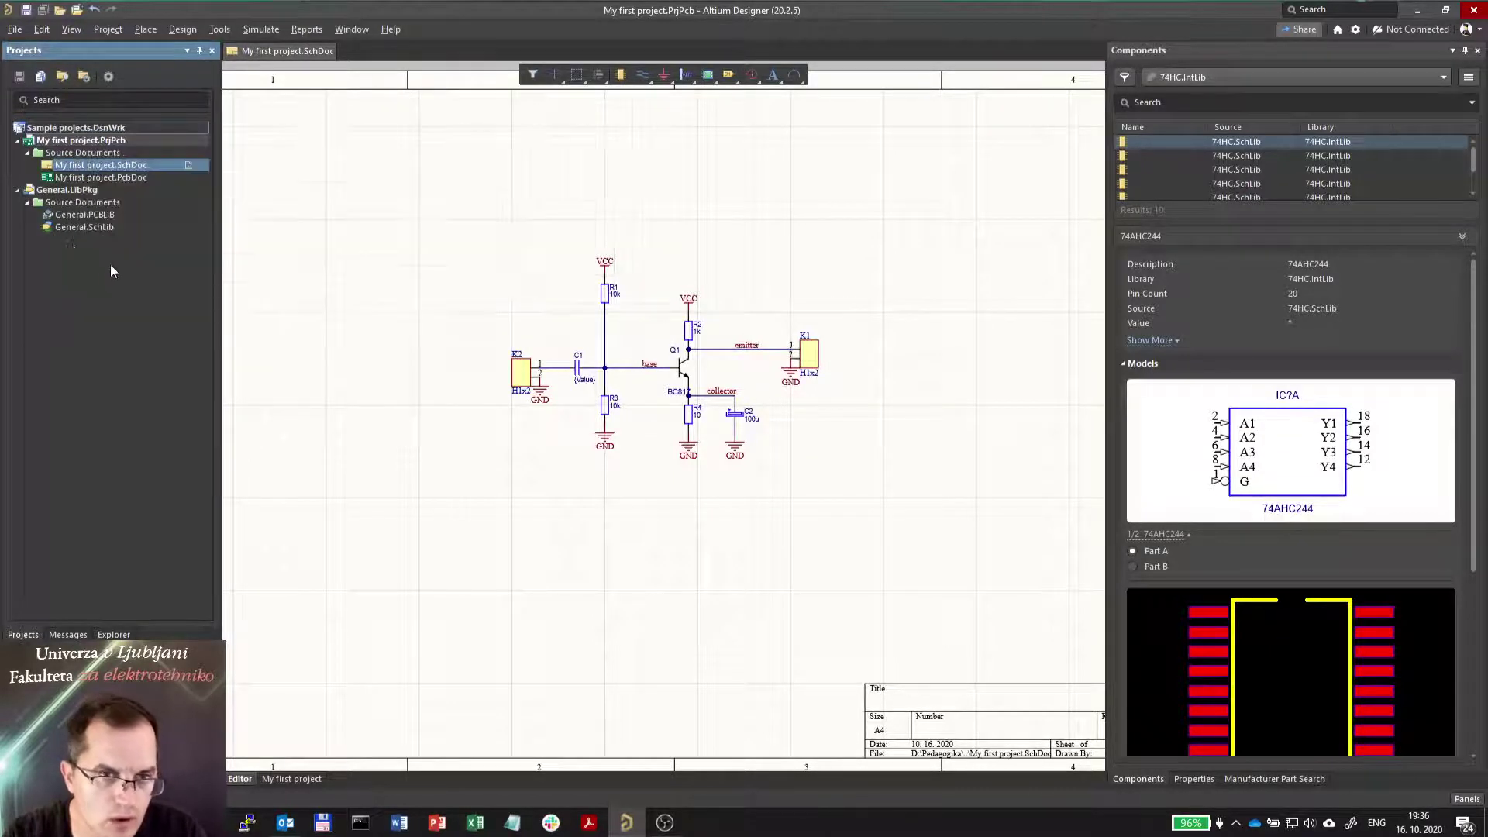
- Package the entire Sample projects group with the Project Packager, using the default zip options and including all listed project and library files
{"action": "left_click", "coordinate": [109, 29]}
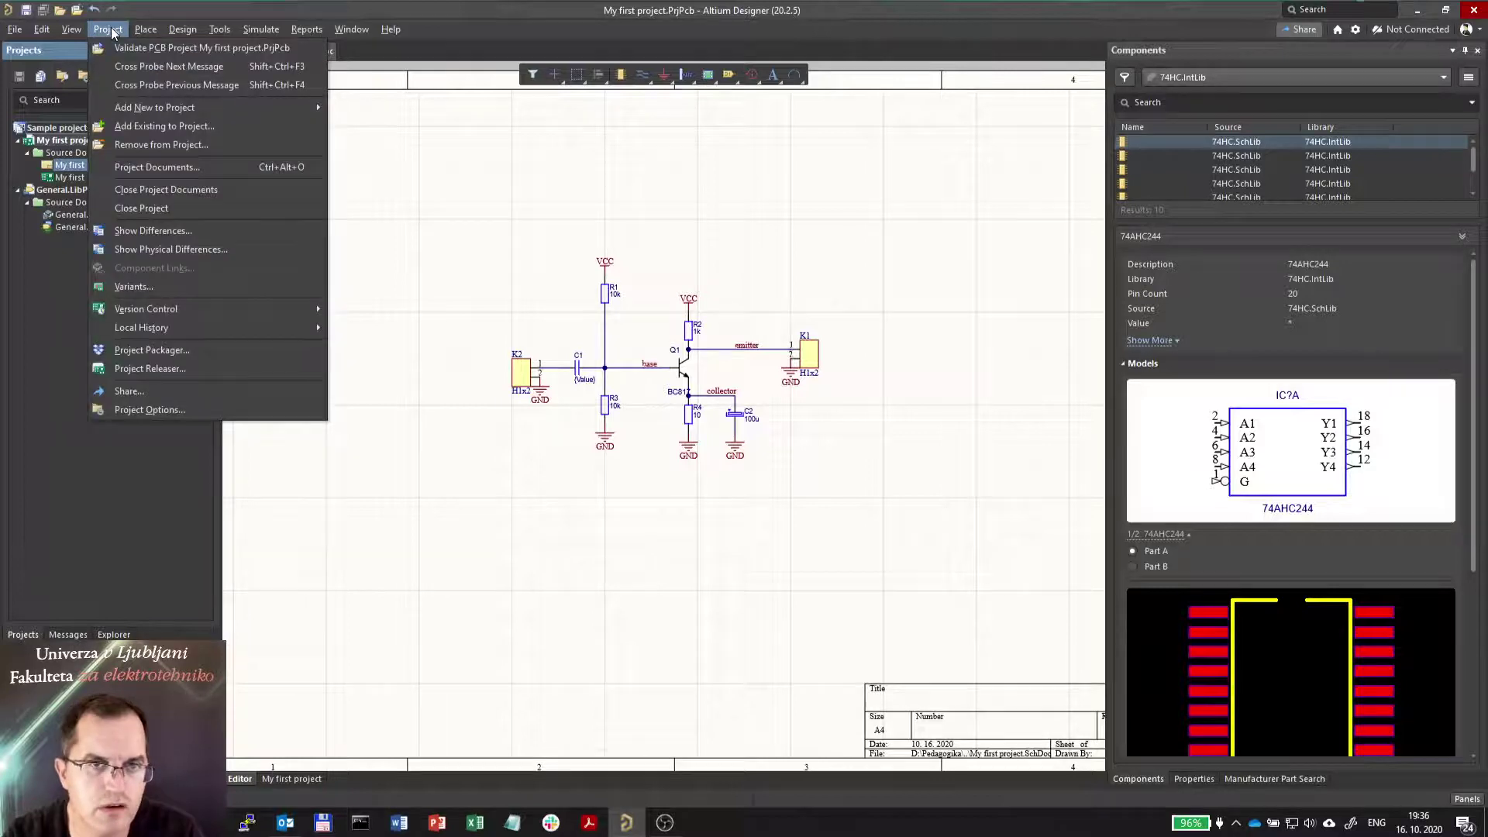
{"action": "left_click", "coordinate": [141, 348]}
{"action": "left_click", "coordinate": [422, 312]}
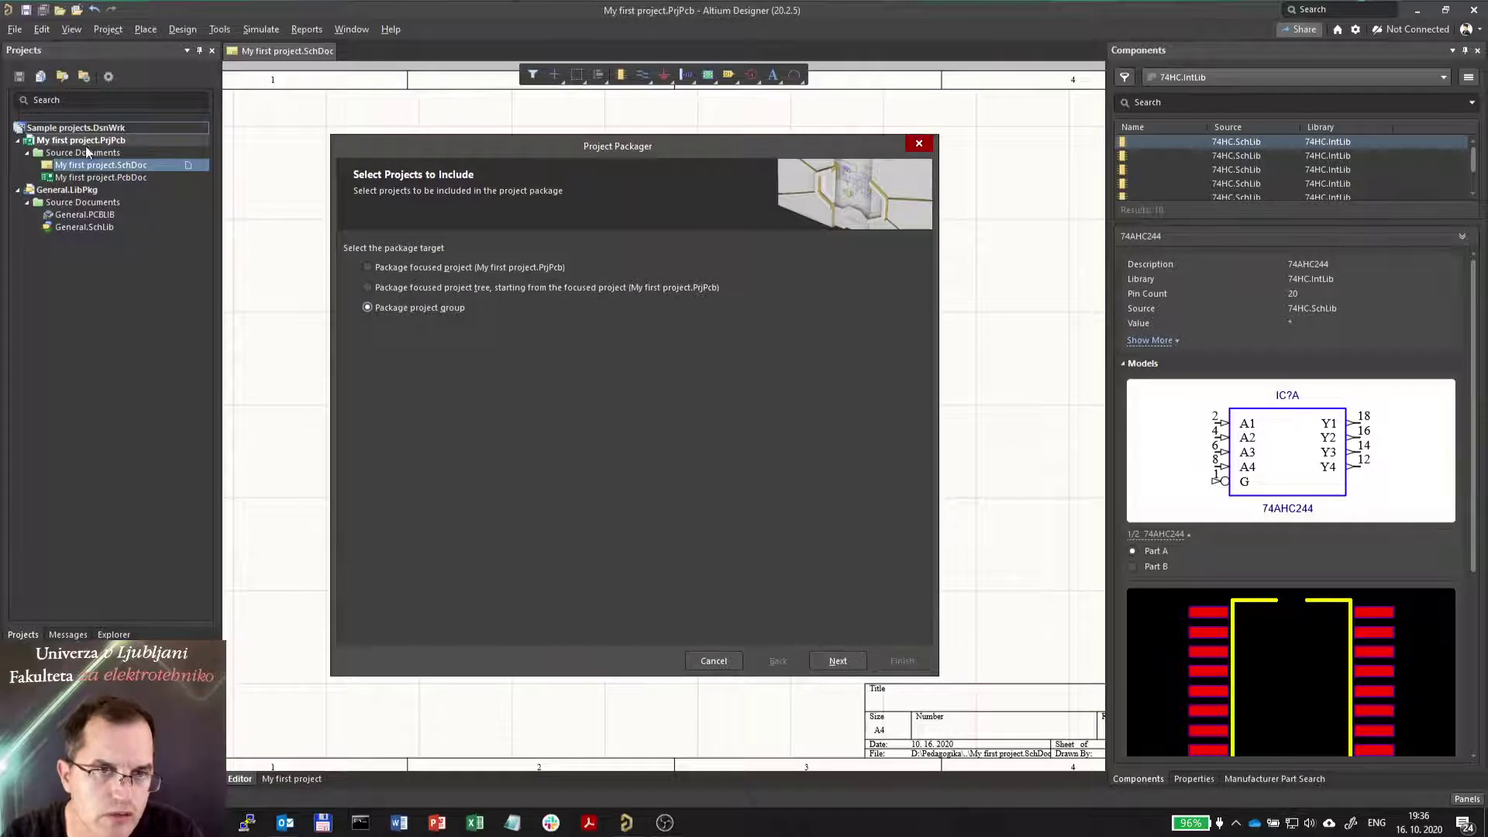
{"action": "left_click", "coordinate": [846, 661]}
{"action": "left_click", "coordinate": [847, 661]}
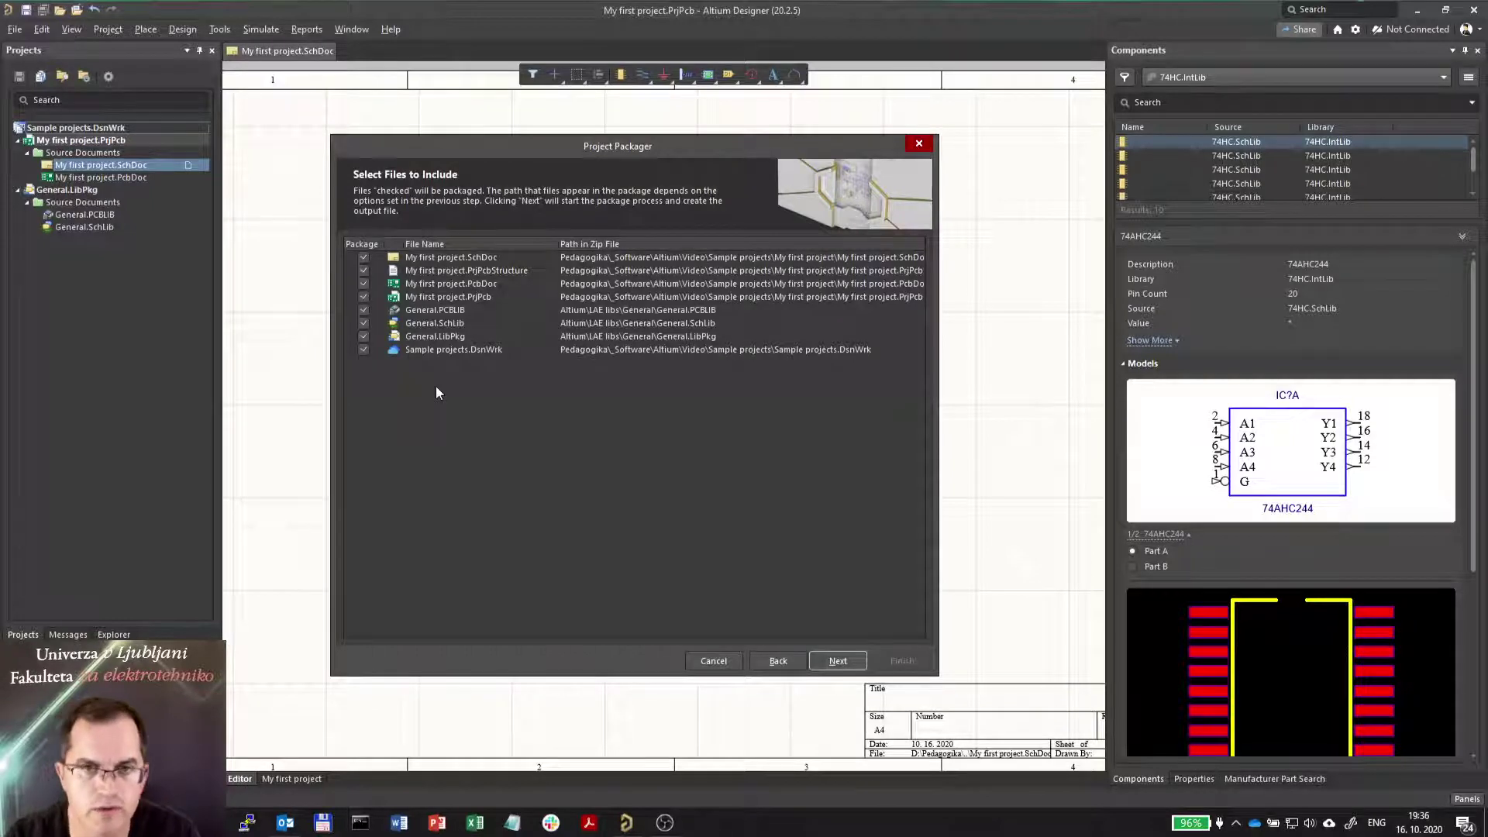
{"action": "left_click", "coordinate": [475, 258]}
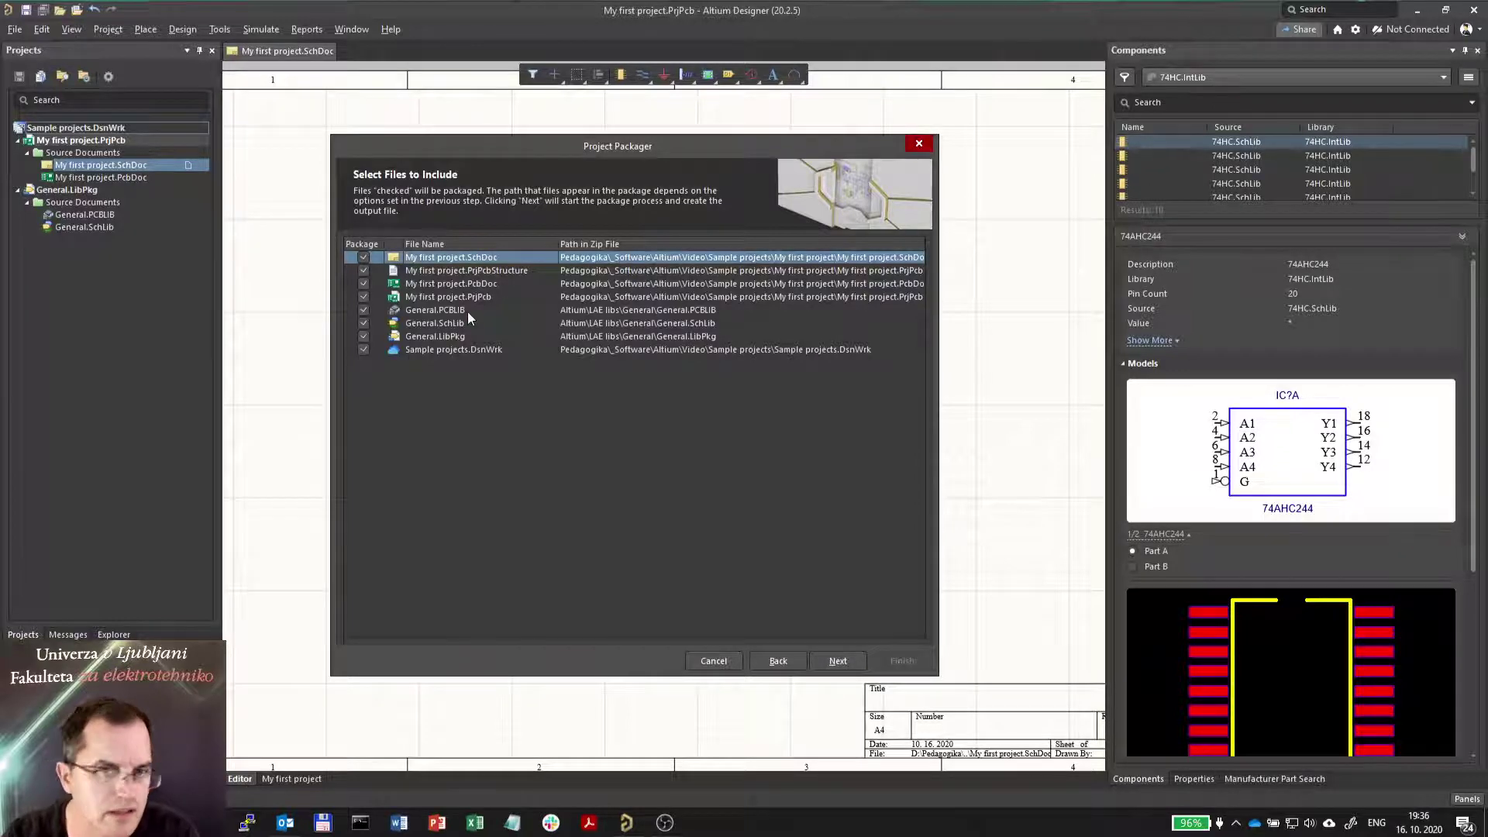
{"action": "left_click", "coordinate": [841, 661]}
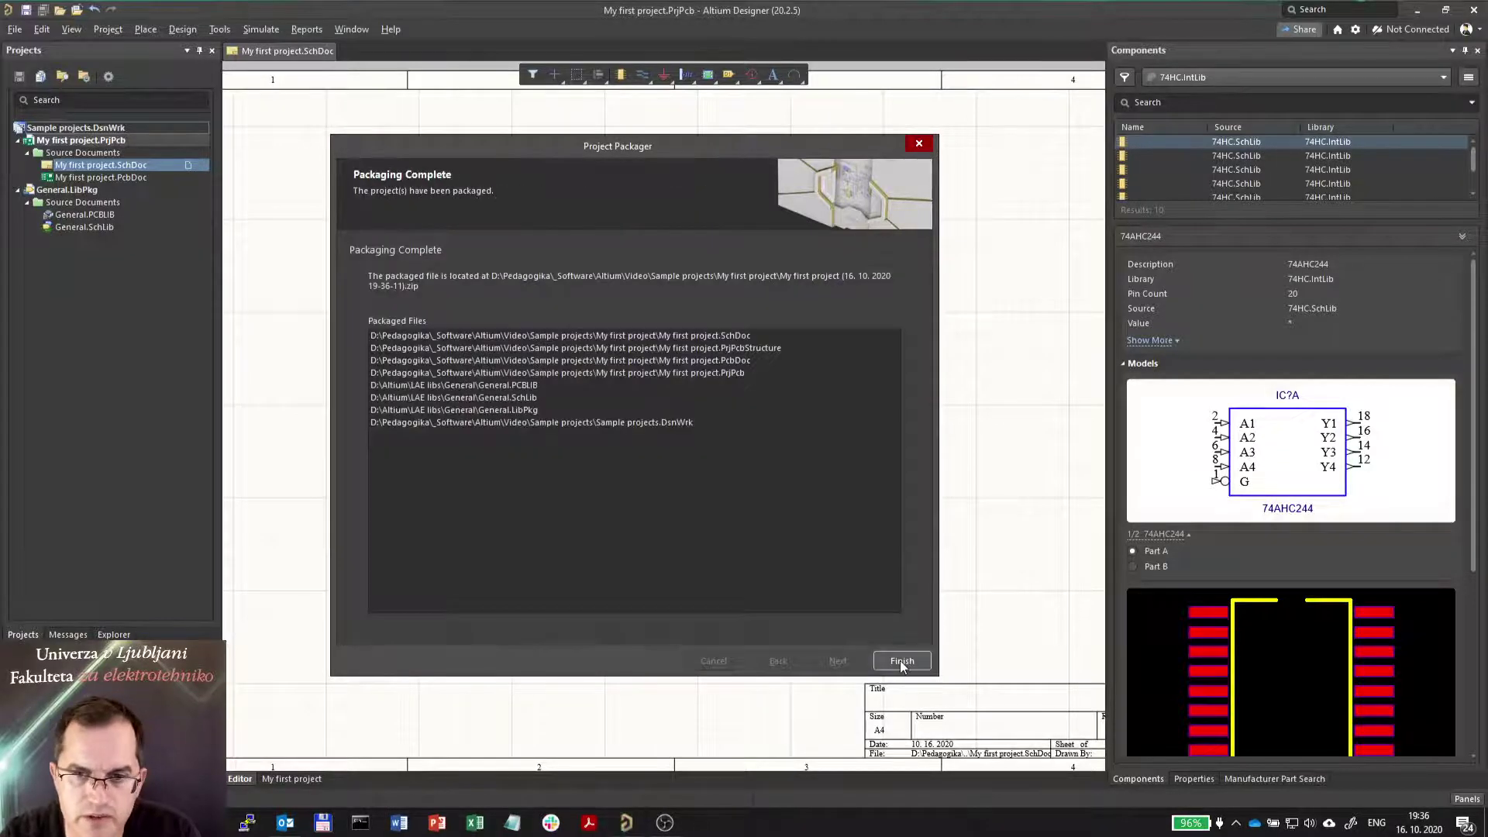
{"action": "left_click", "coordinate": [902, 661]}
{"action": "mouse_move", "coordinate": [322, 822]}
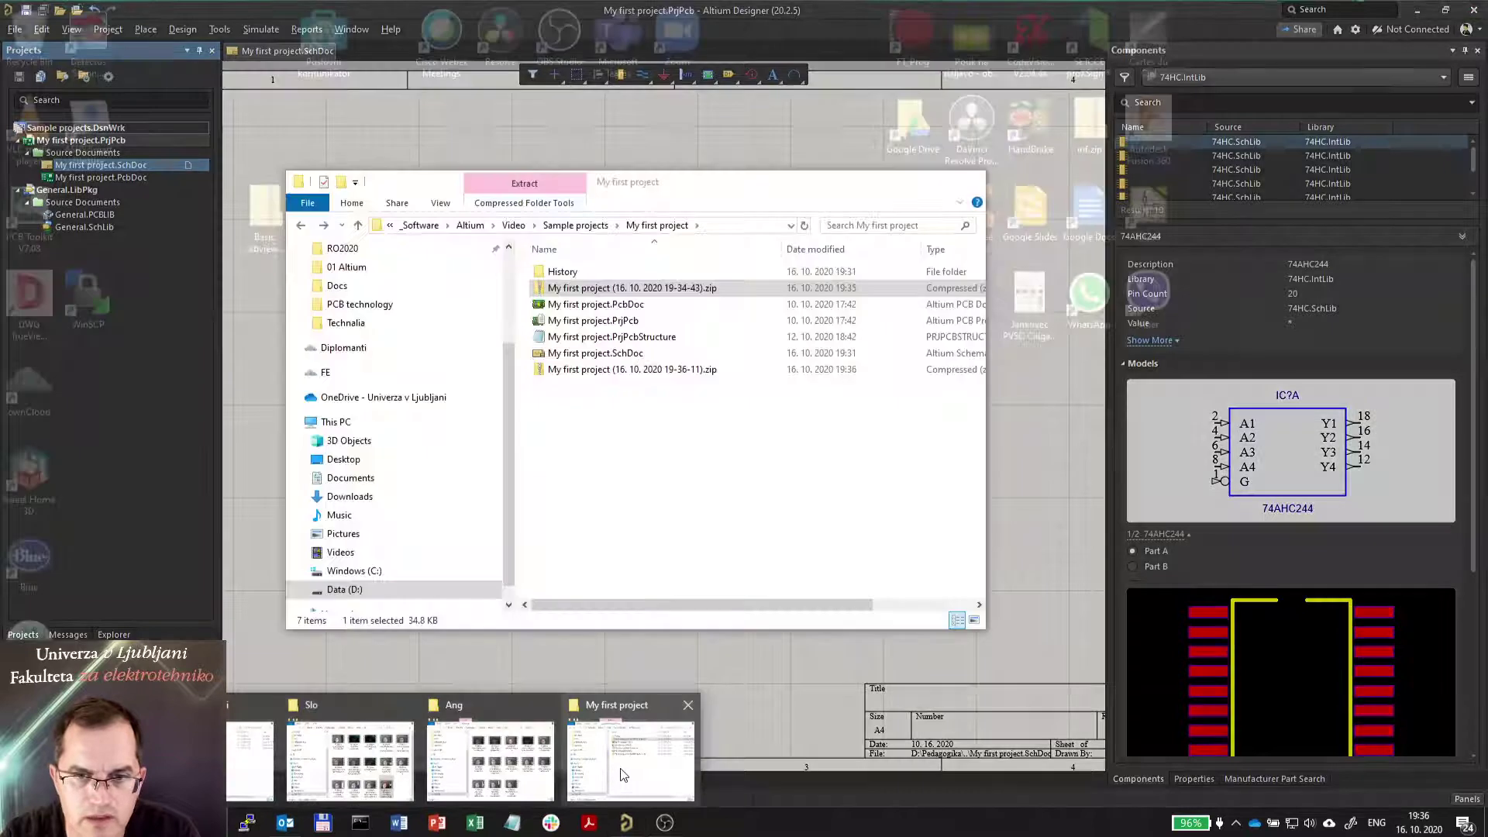
{"action": "left_click", "coordinate": [622, 775]}
{"action": "left_click", "coordinate": [630, 371]}
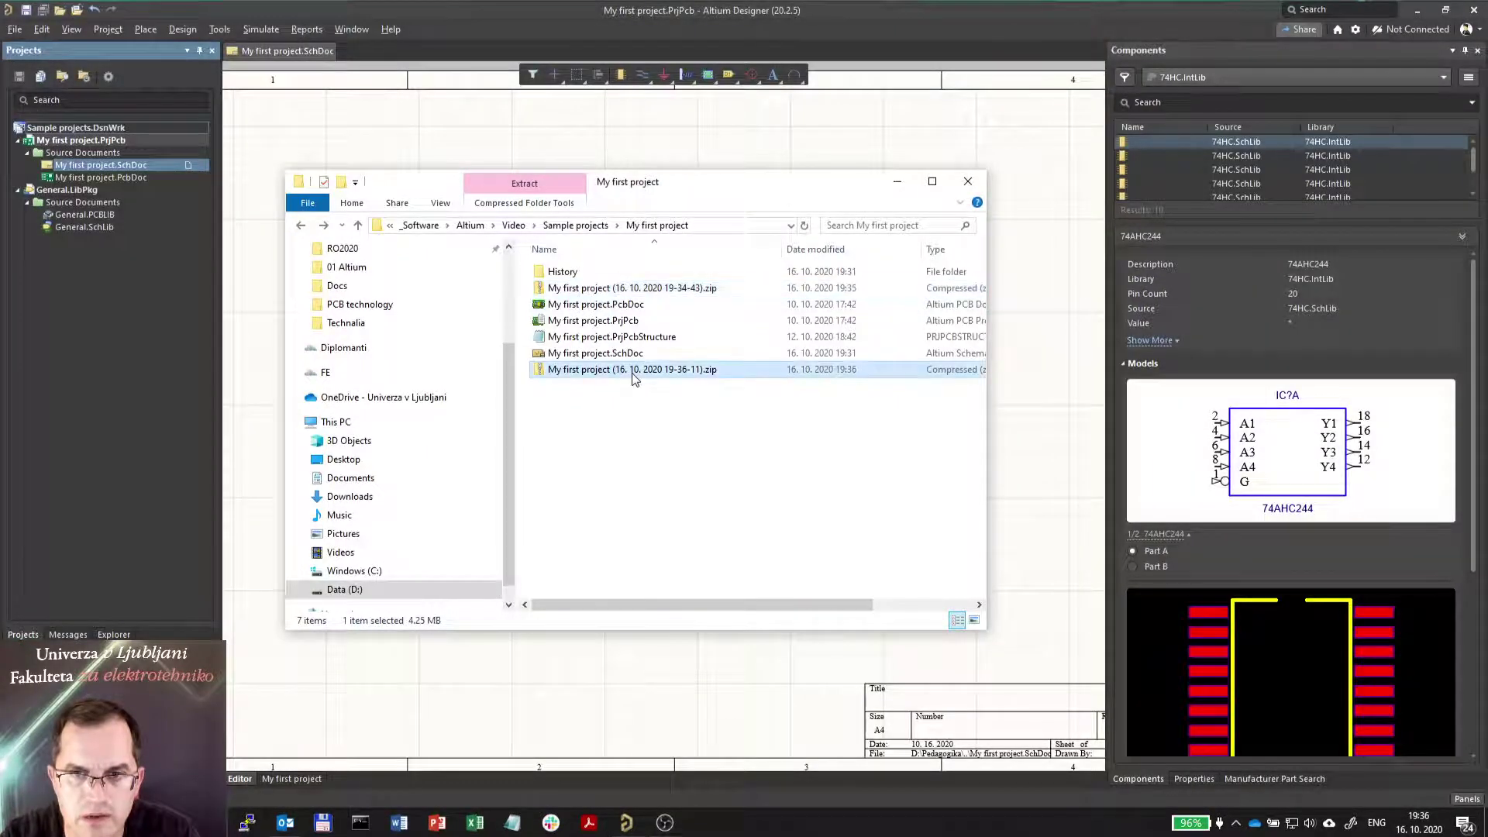
{"action": "double_click", "coordinate": [631, 372]}
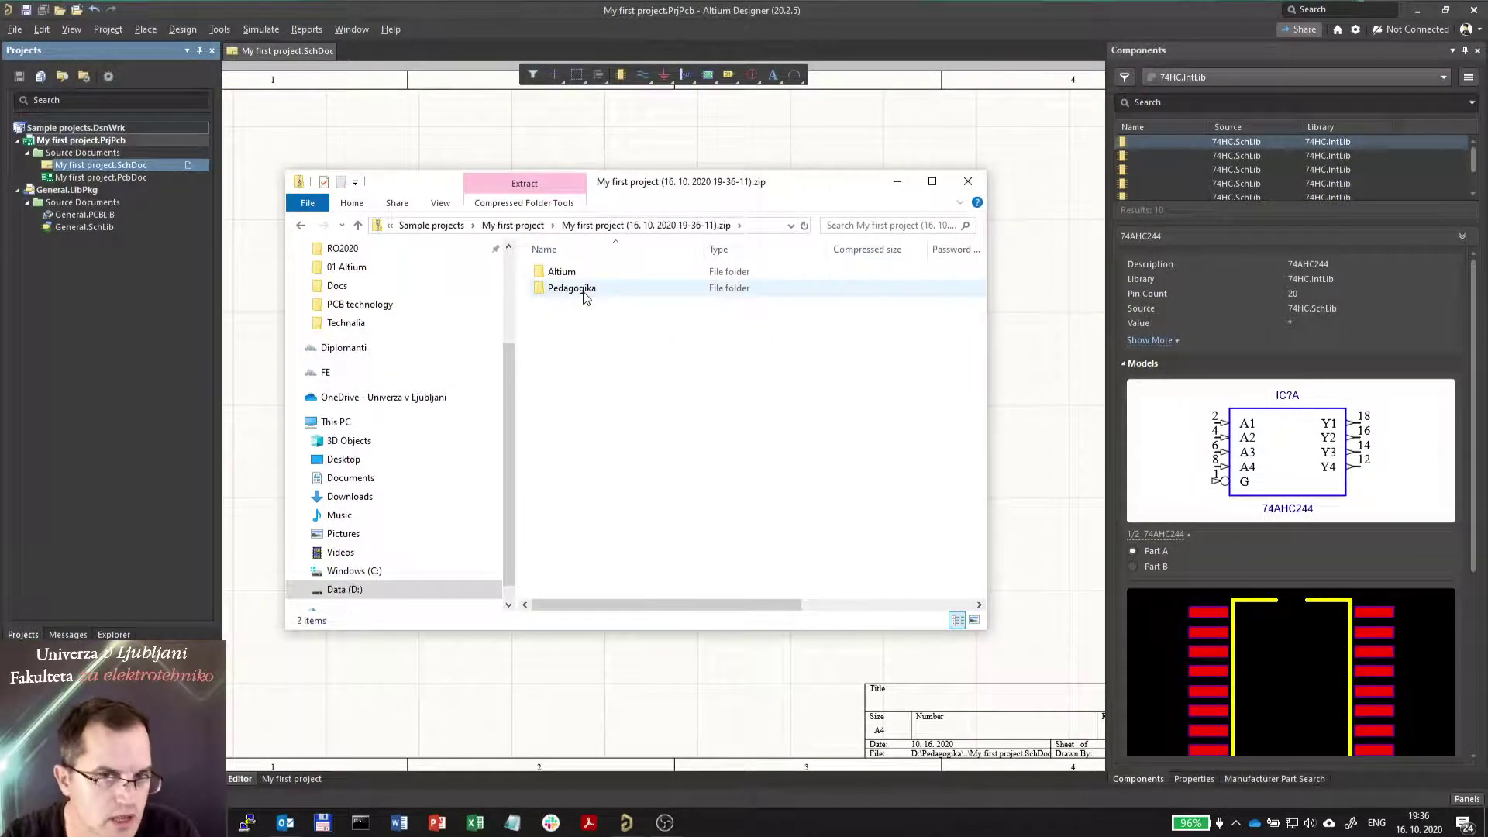
- Browse the archive's Pedagogika folder through _Software, Altium and Video down to the packaged Sample projects folder
{"action": "left_click", "coordinate": [575, 275]}
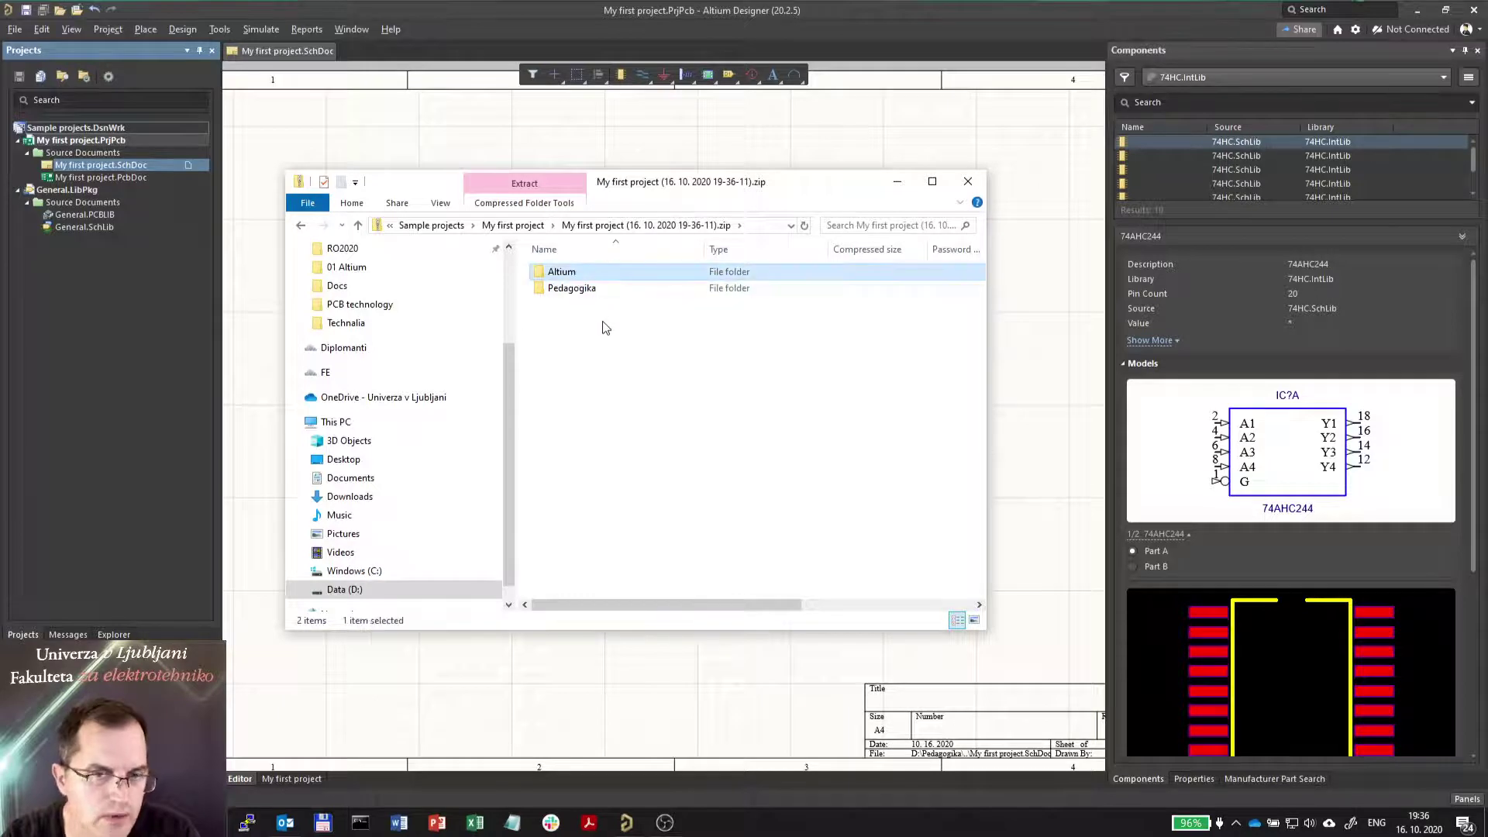
{"action": "left_click", "coordinate": [591, 289]}
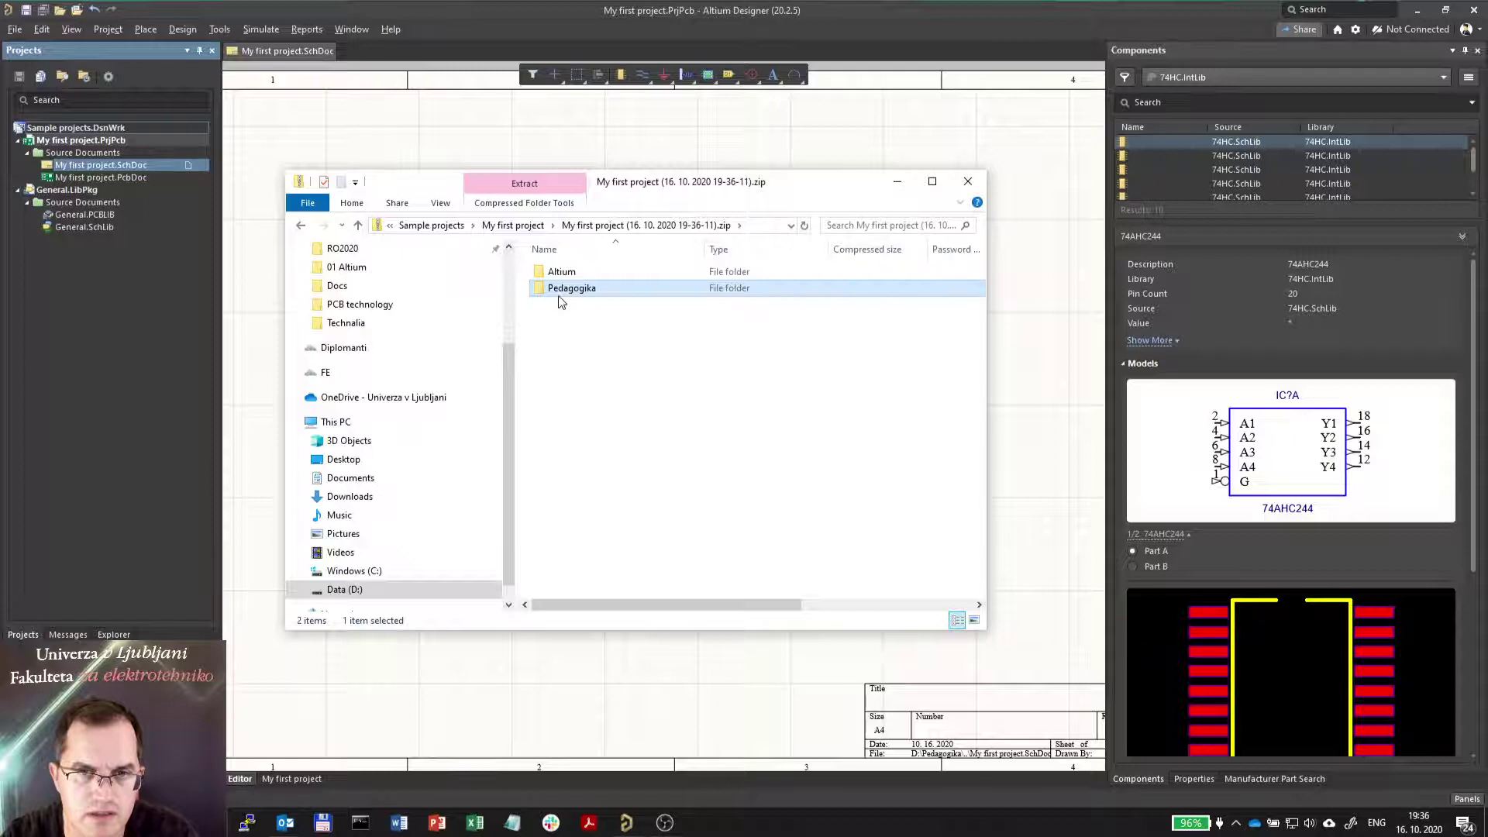
{"action": "double_click", "coordinate": [576, 290]}
{"action": "double_click", "coordinate": [580, 271]}
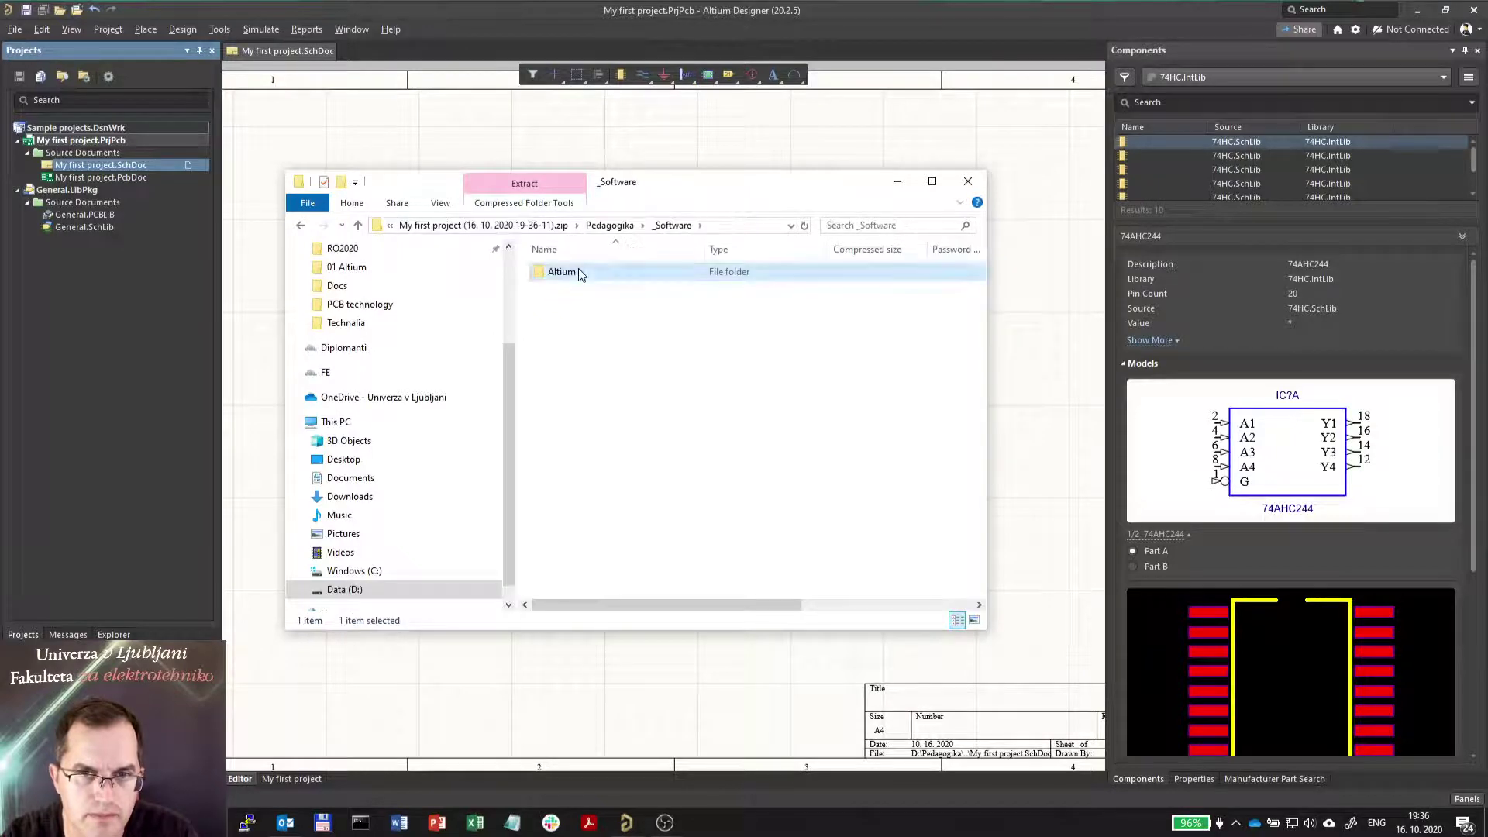
{"action": "double_click", "coordinate": [578, 270]}
{"action": "double_click", "coordinate": [578, 270]}
{"action": "double_click", "coordinate": [585, 272]}
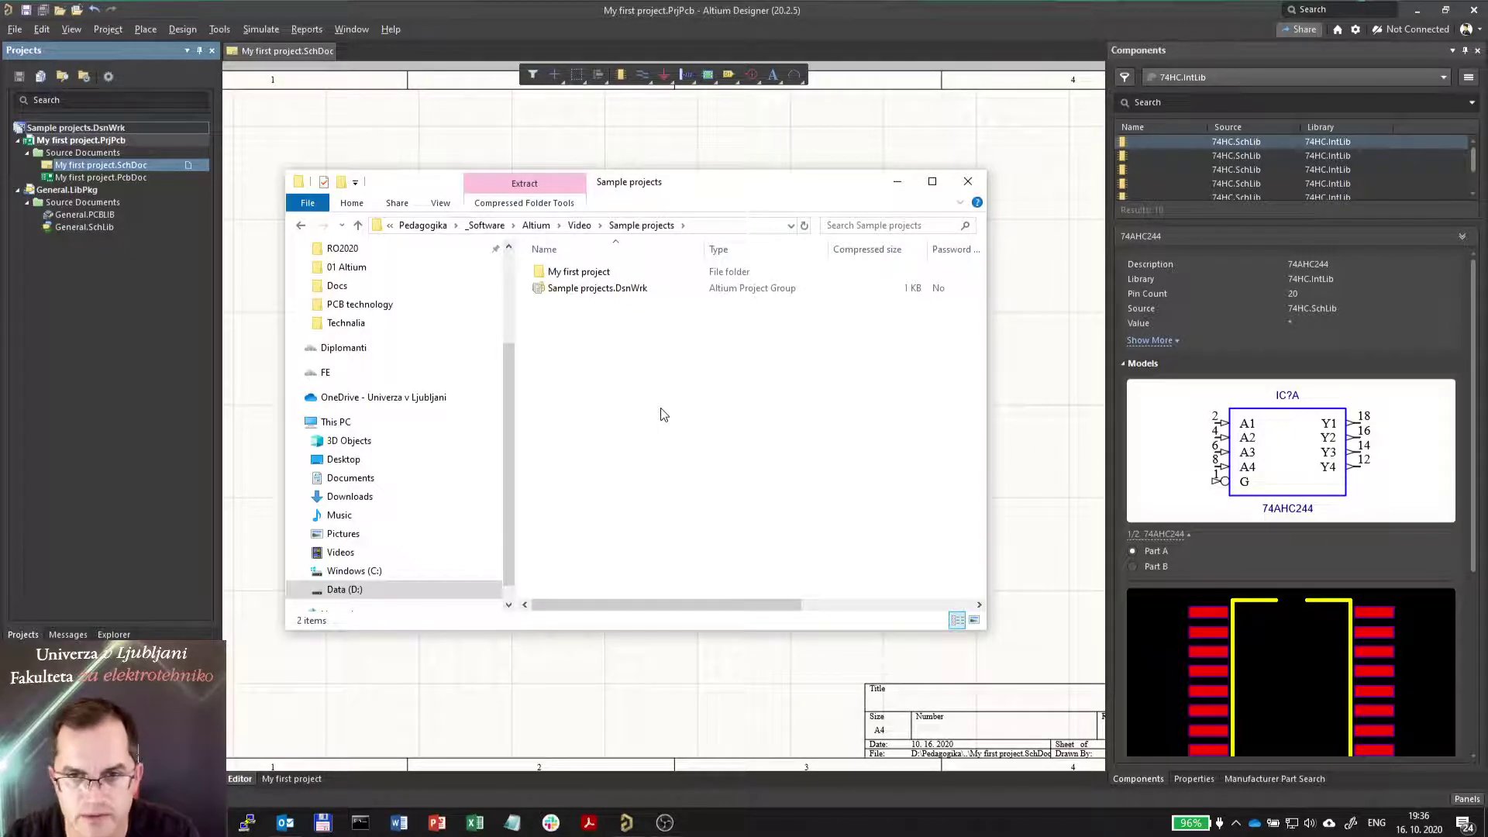
- In Altium Designer, add D-SUB-Filter Solder Cup.IntLib from the Wurth folder to the project's file-based libraries and reveal it in the project tree
{"action": "left_click", "coordinate": [751, 149]}
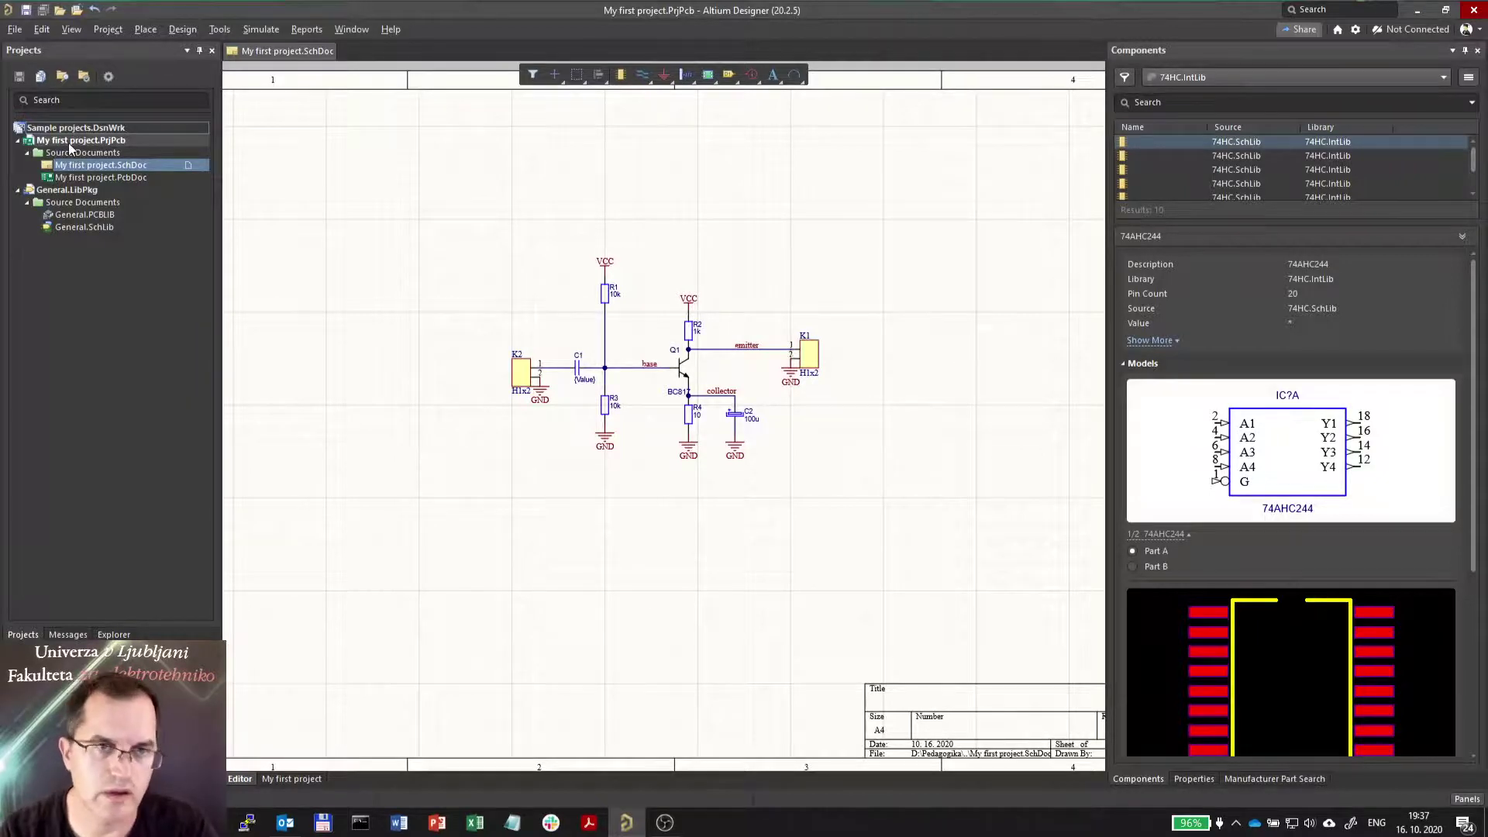
{"action": "left_click", "coordinate": [1468, 77]}
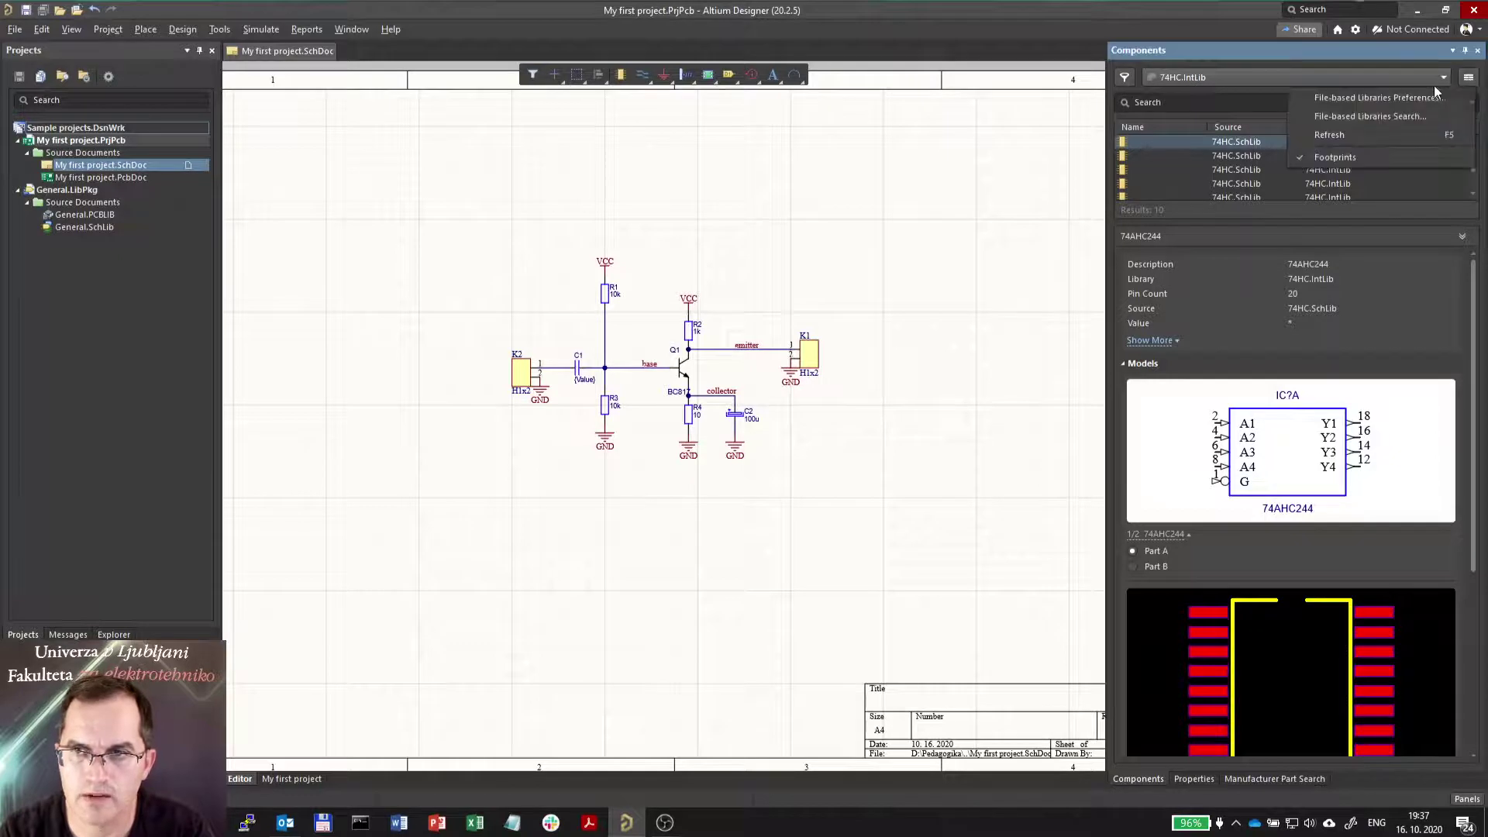
{"action": "left_click", "coordinate": [1405, 100]}
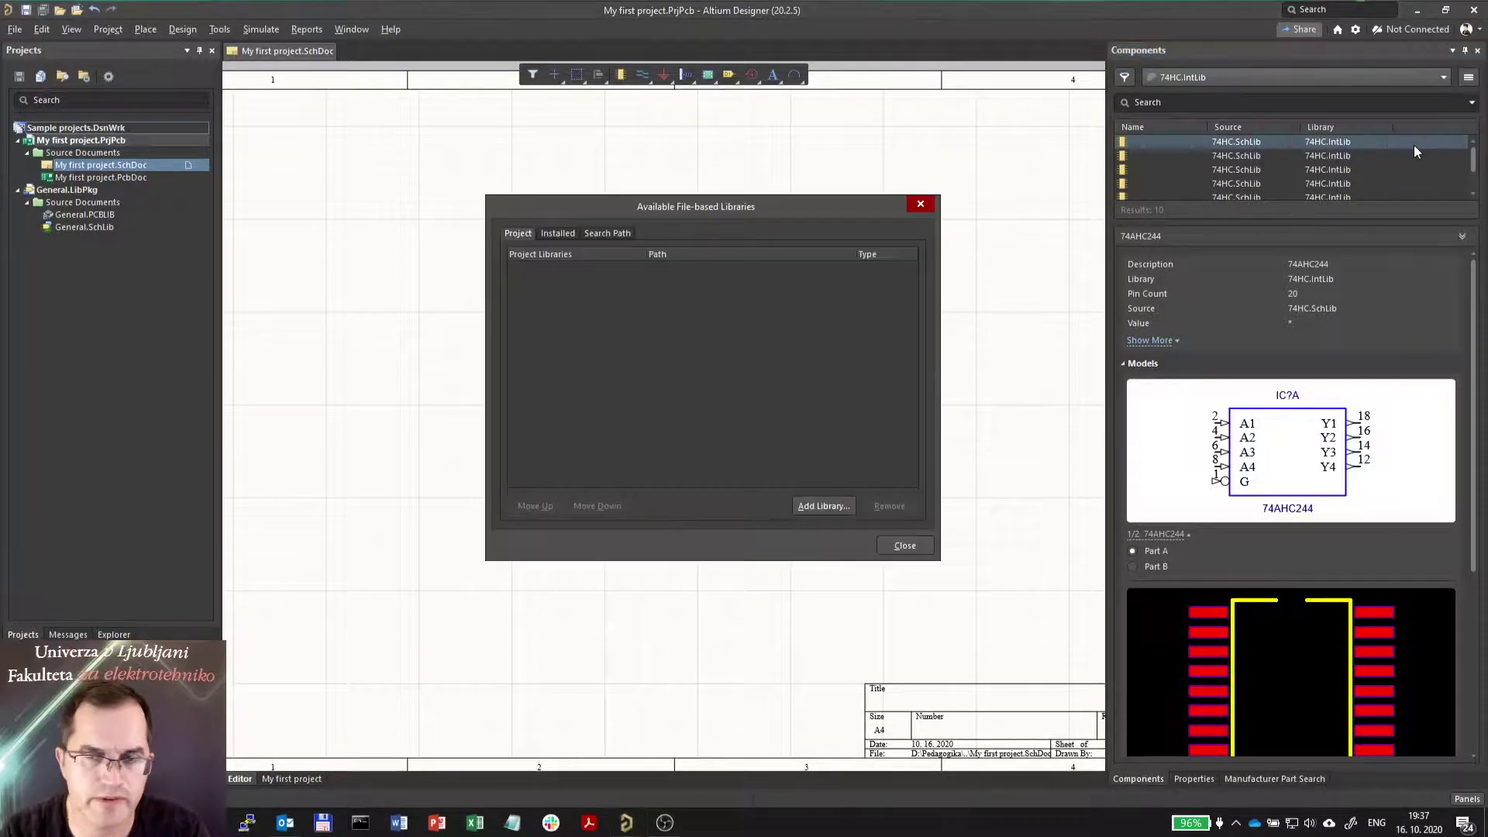
{"action": "left_click", "coordinate": [558, 233]}
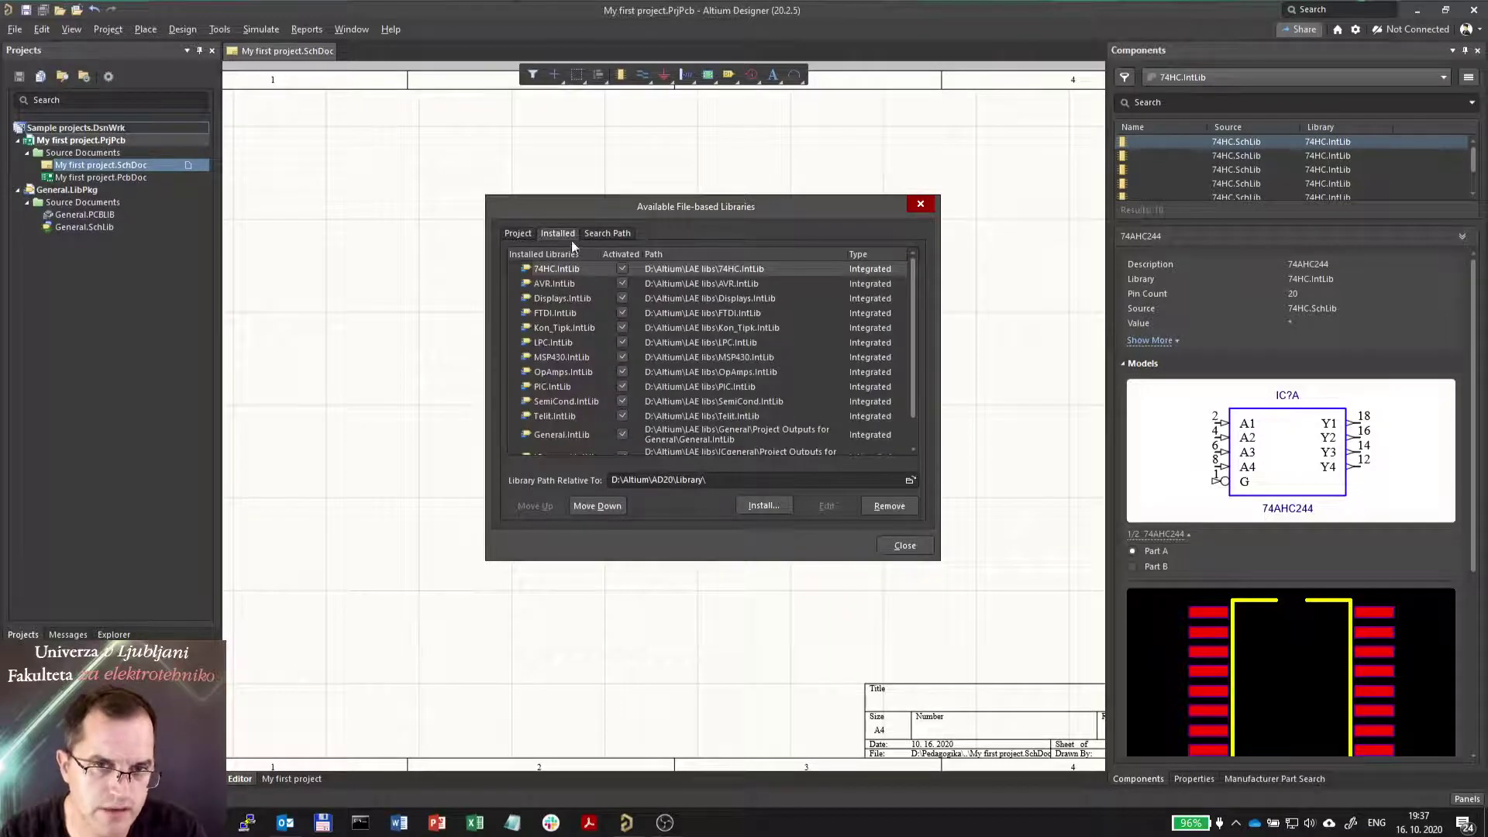
{"action": "left_click", "coordinate": [513, 234]}
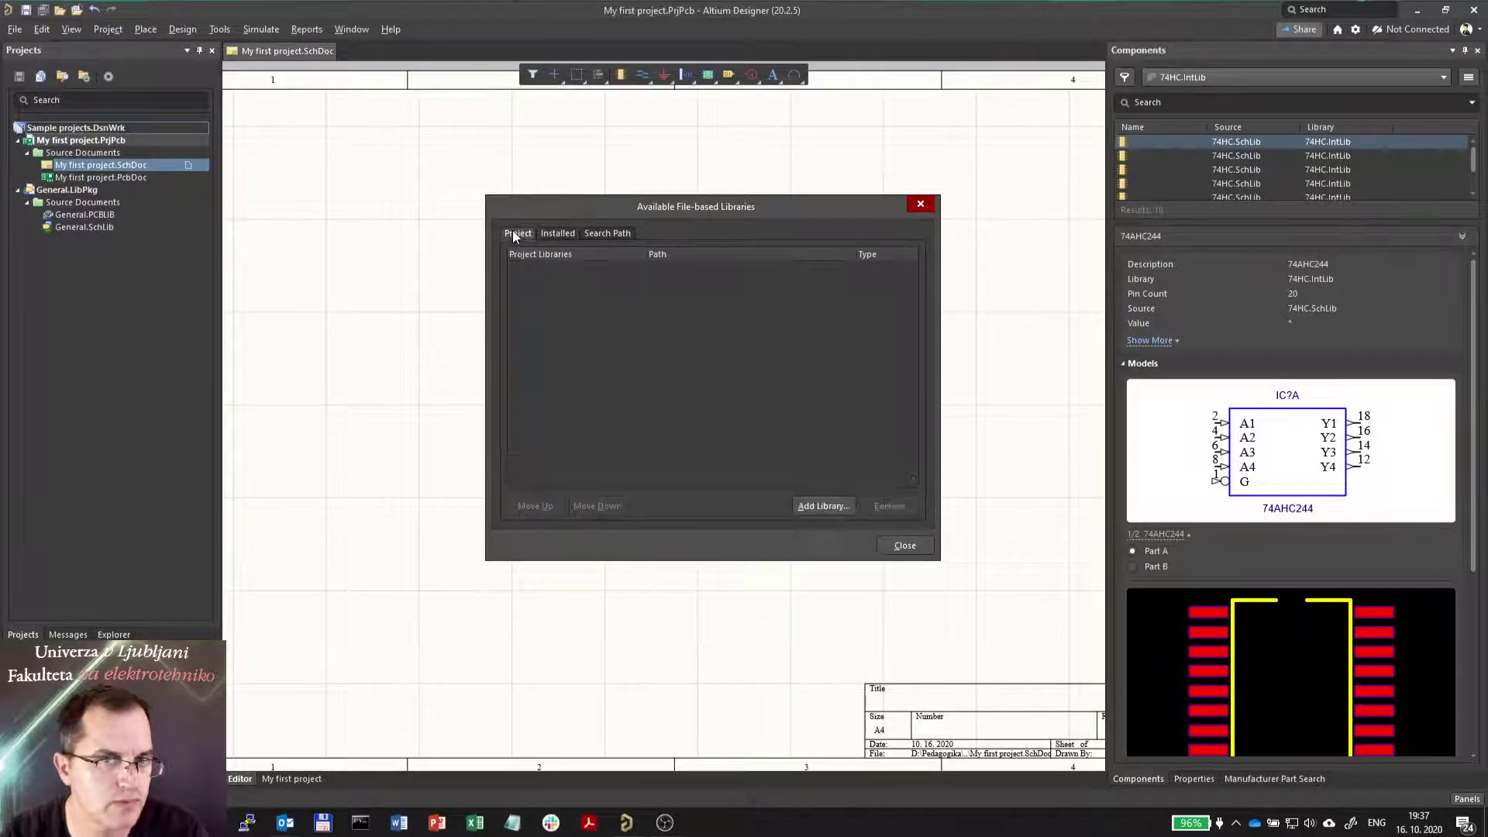
{"action": "left_click", "coordinate": [823, 506]}
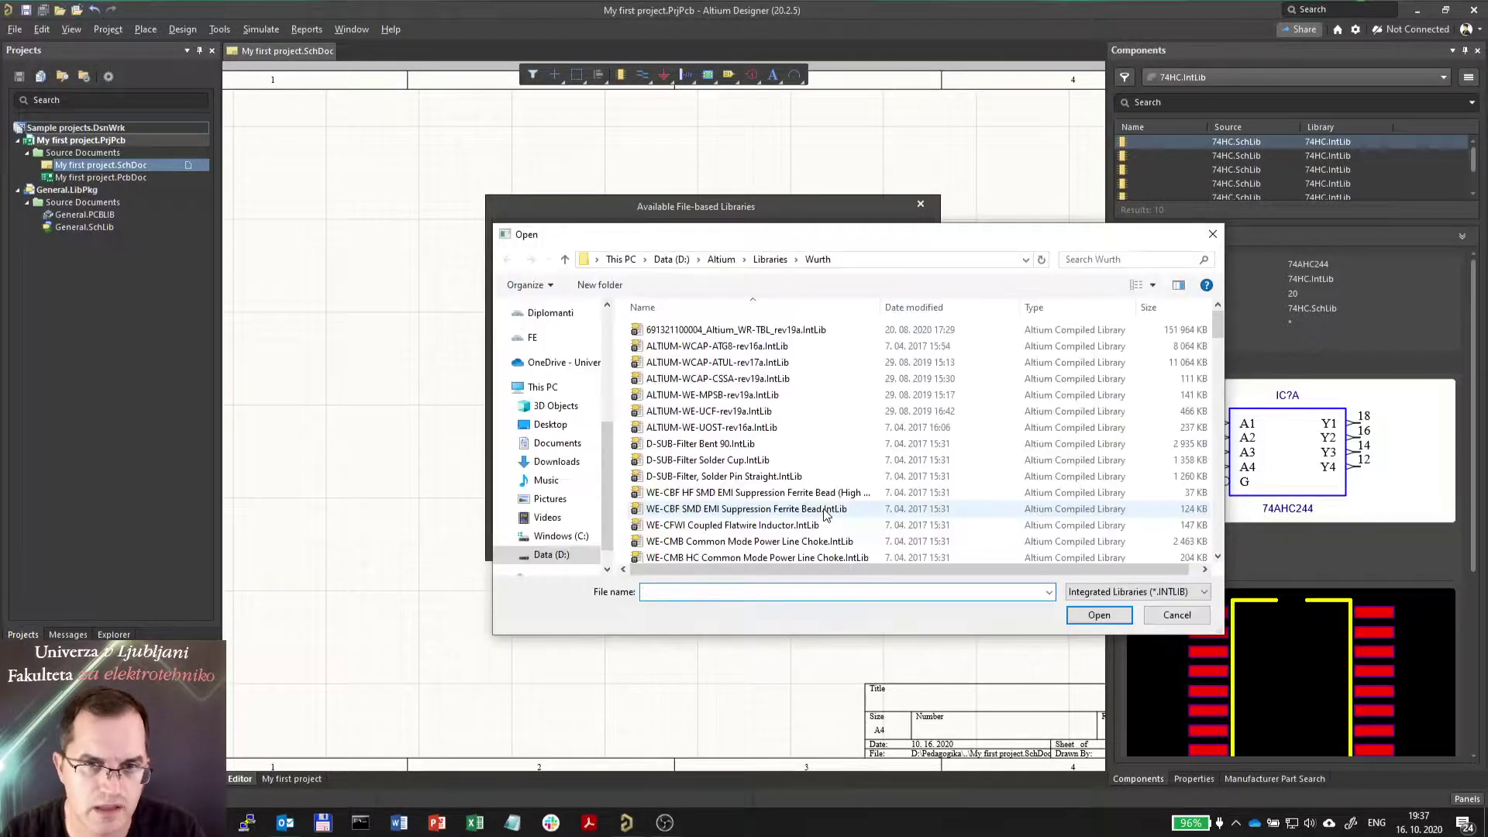
{"action": "left_click", "coordinate": [822, 459]}
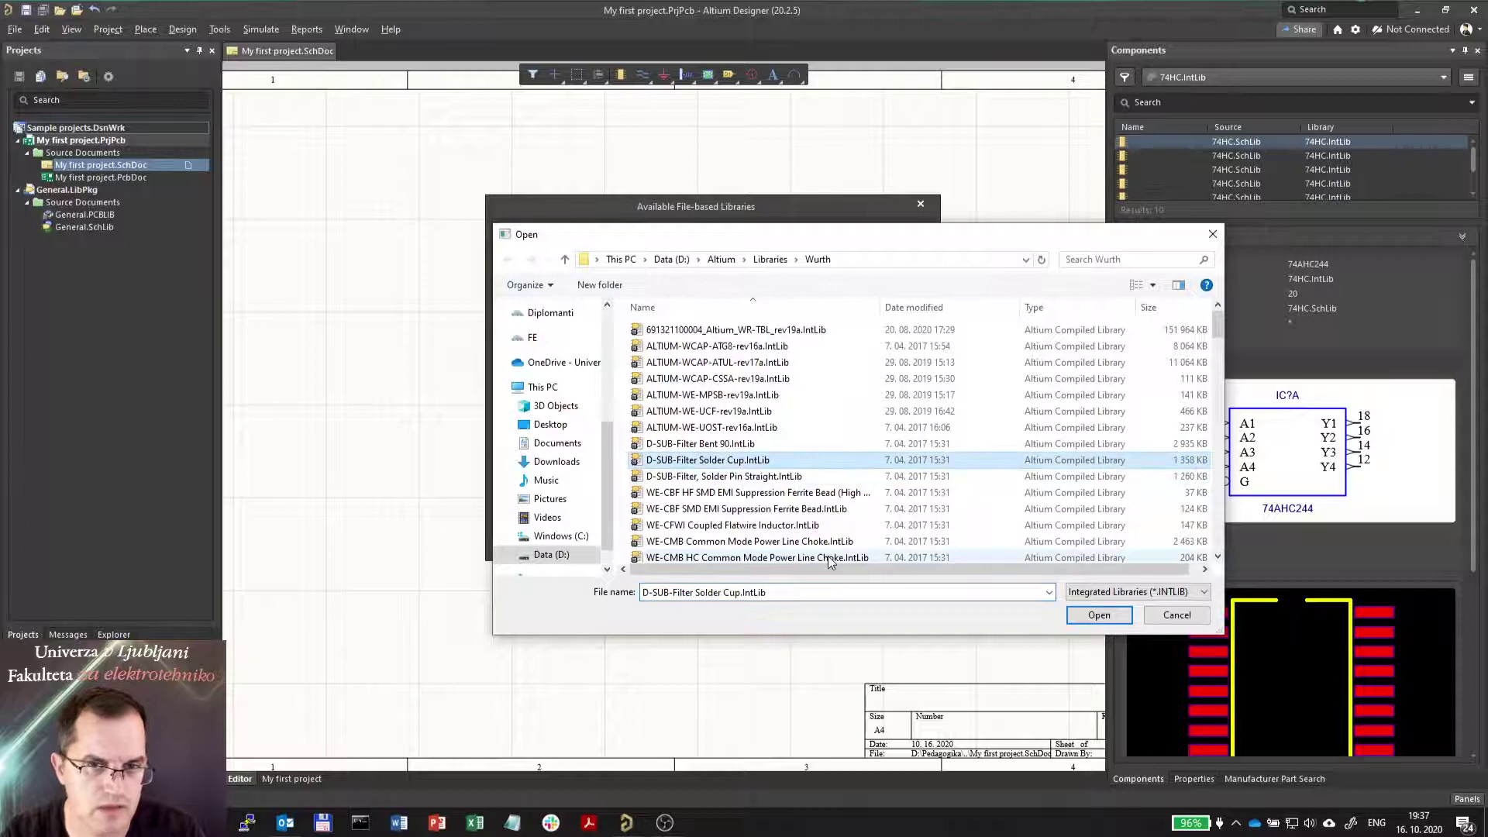
{"action": "left_click", "coordinate": [1104, 617]}
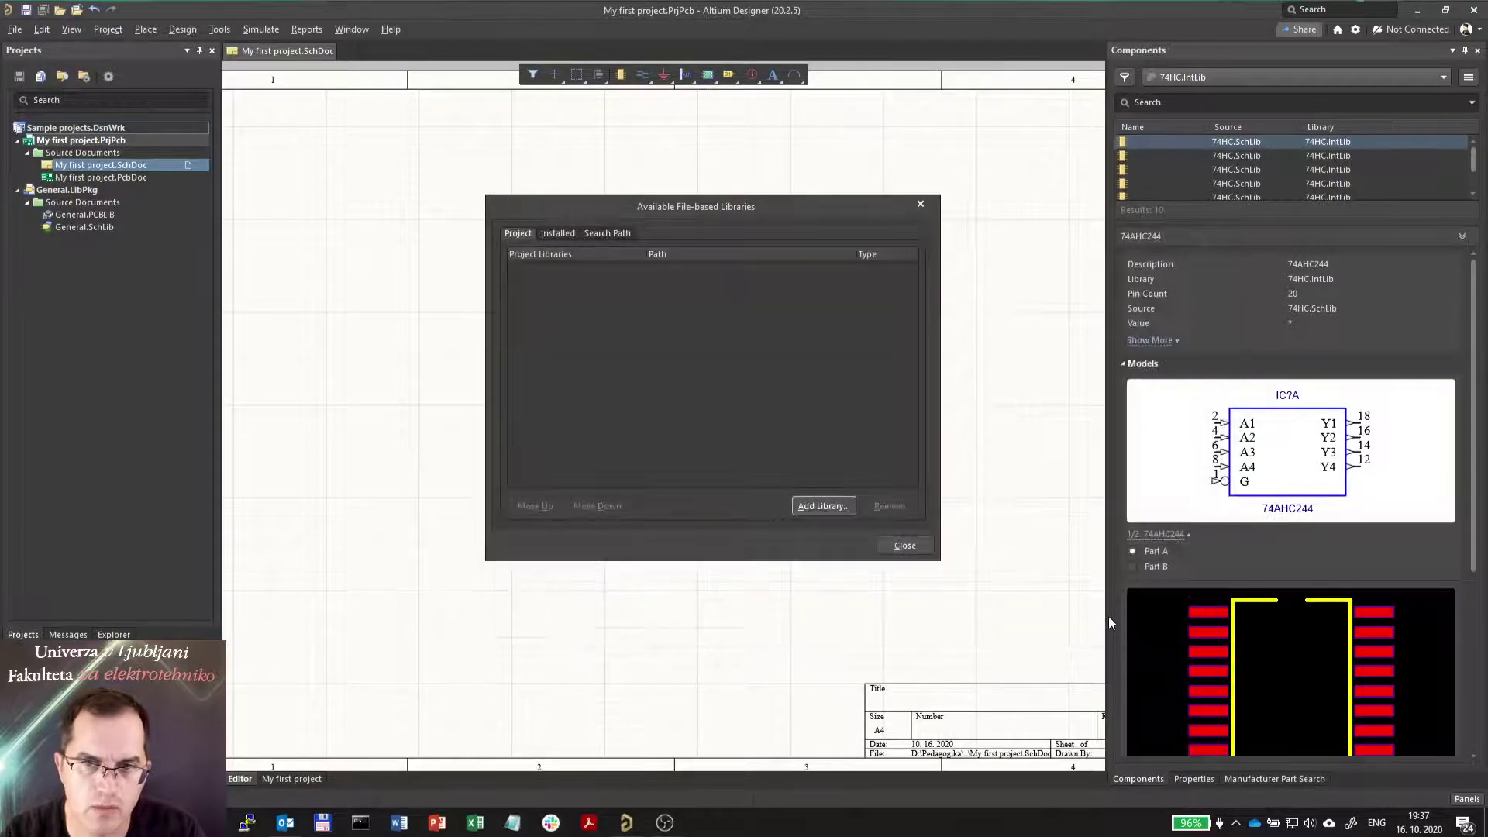
{"action": "left_click", "coordinate": [904, 545]}
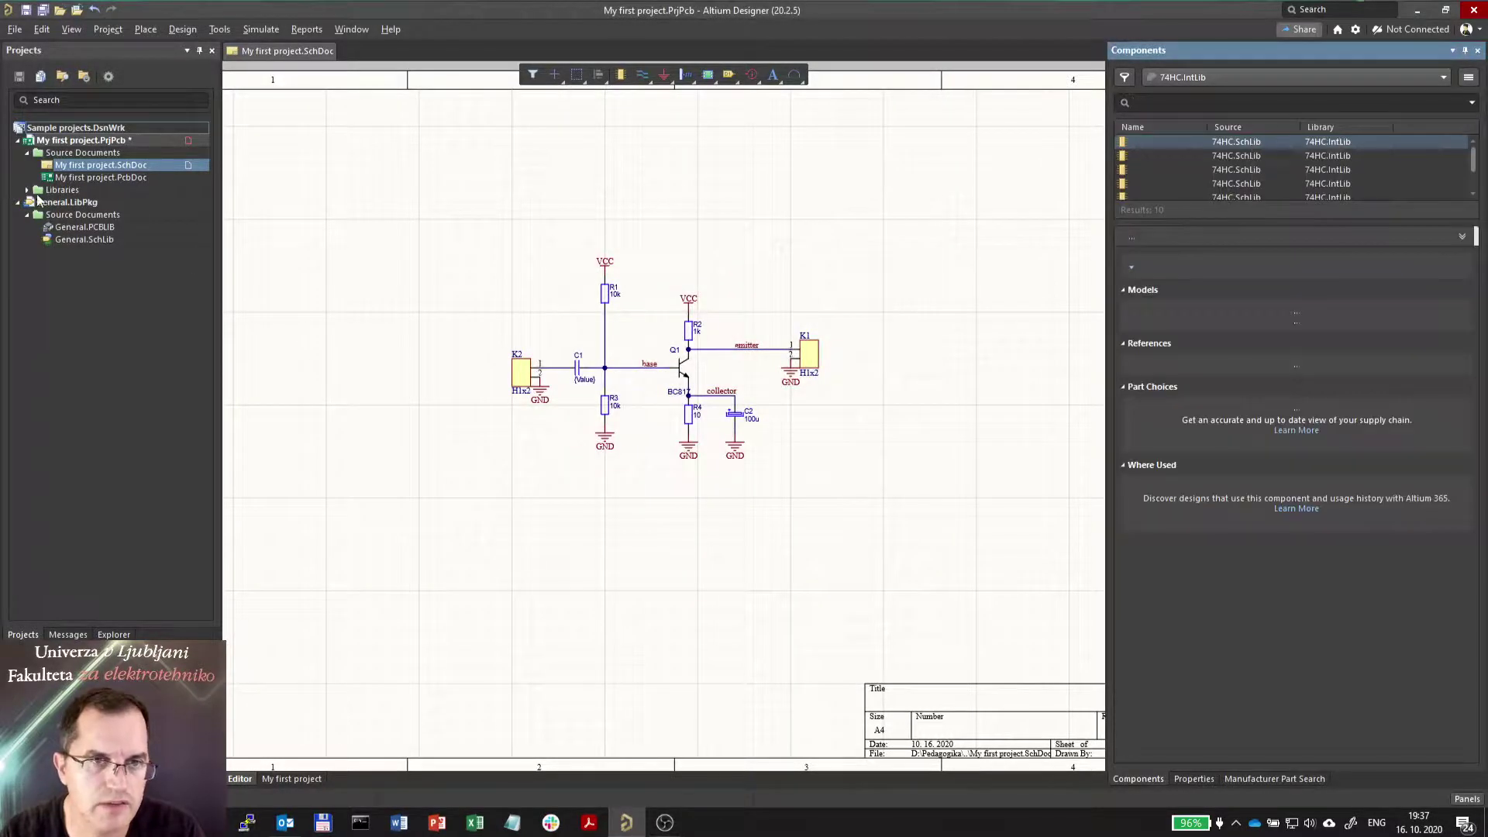
{"action": "double_click", "coordinate": [36, 194]}
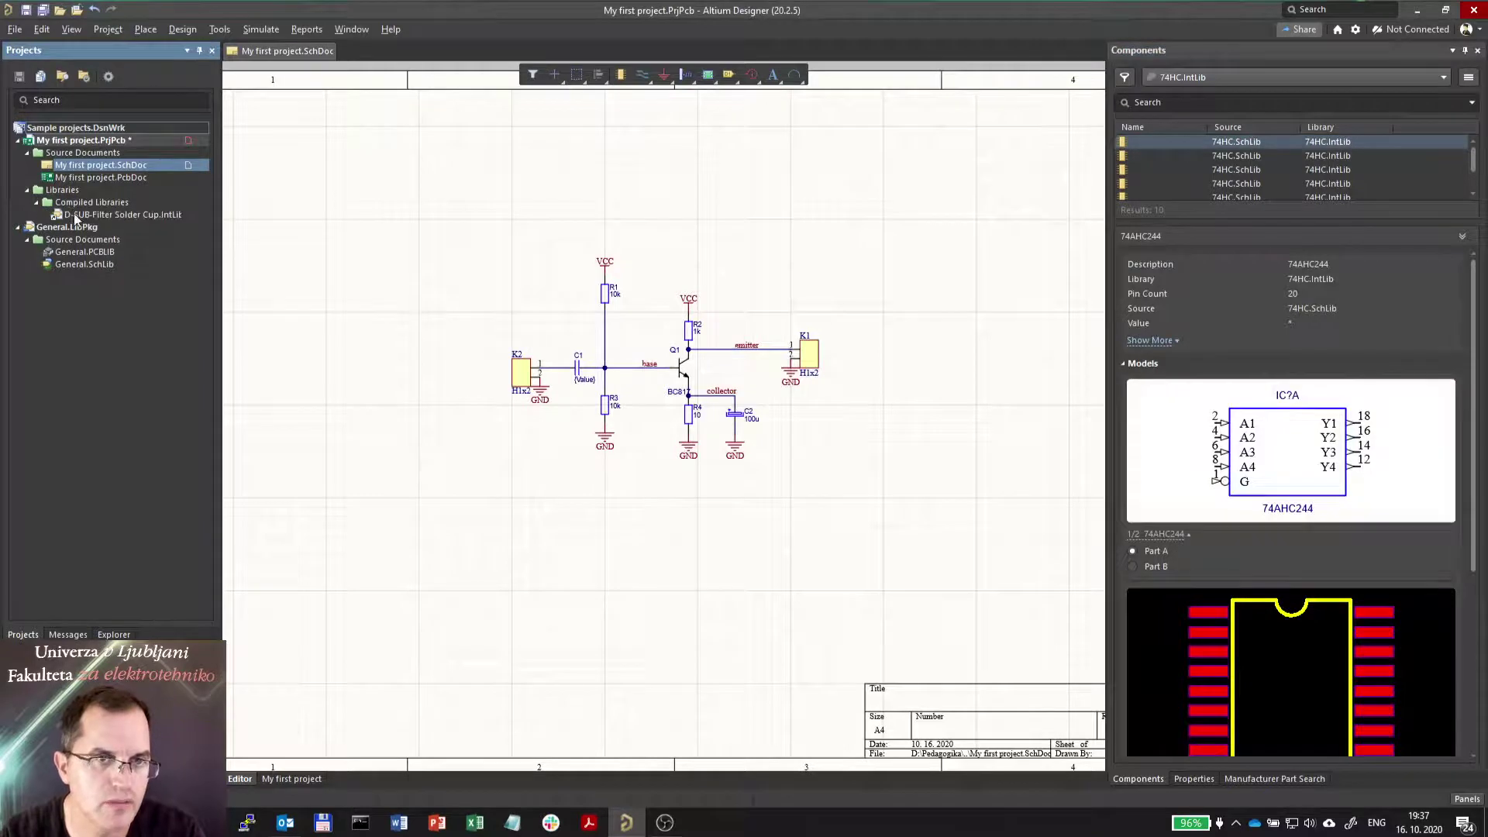
{"action": "left_click", "coordinate": [76, 216]}
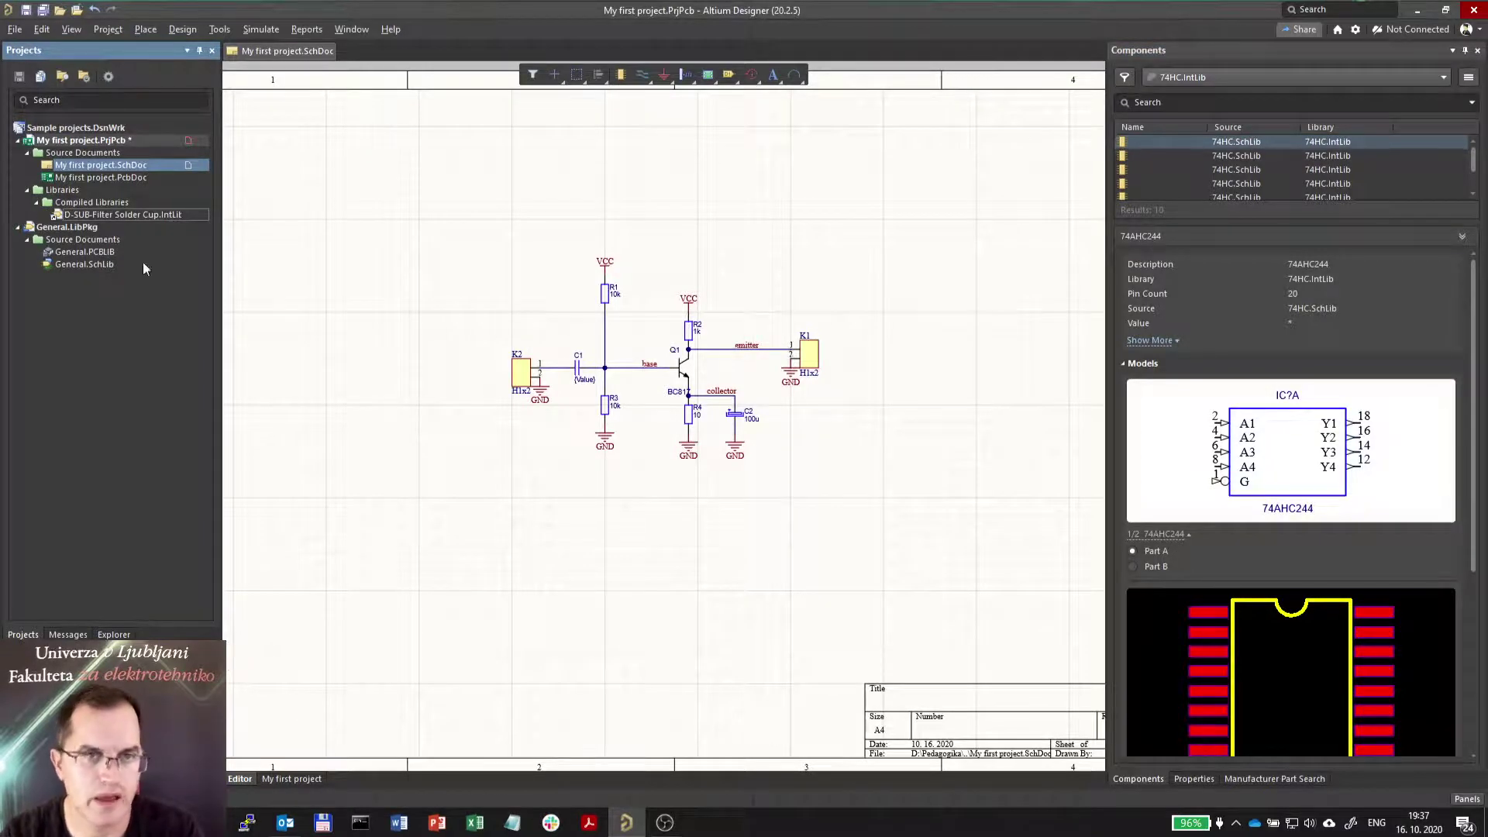
- Package the focused project My first project.PrjPcb with the Project Packager, using the default zip options and including D-SUB-Filter Solder Cup.IntLib with all other listed files
{"action": "left_click", "coordinate": [113, 32]}
{"action": "left_click", "coordinate": [151, 349]}
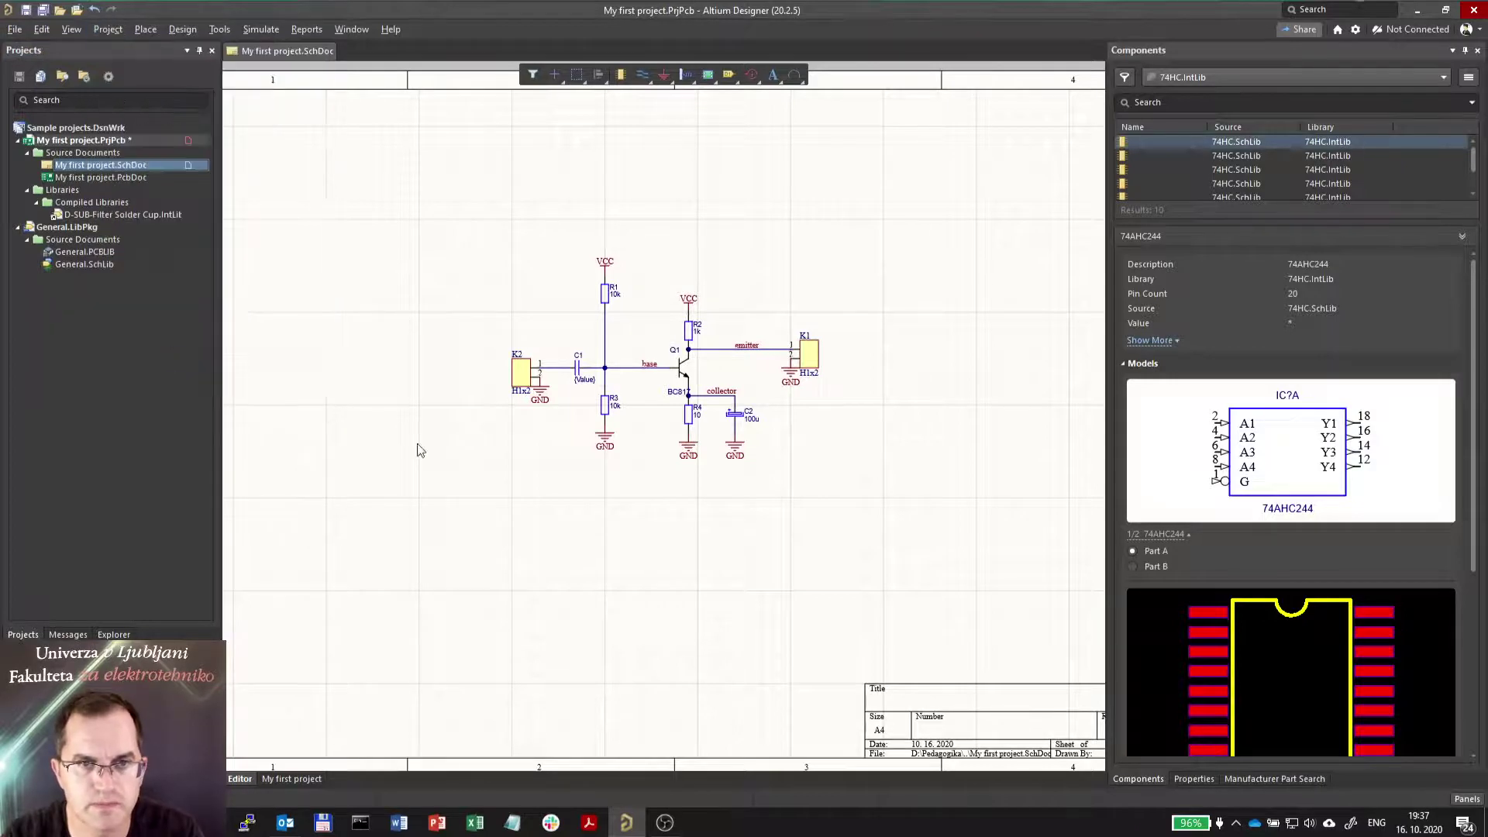
{"action": "left_click", "coordinate": [409, 268]}
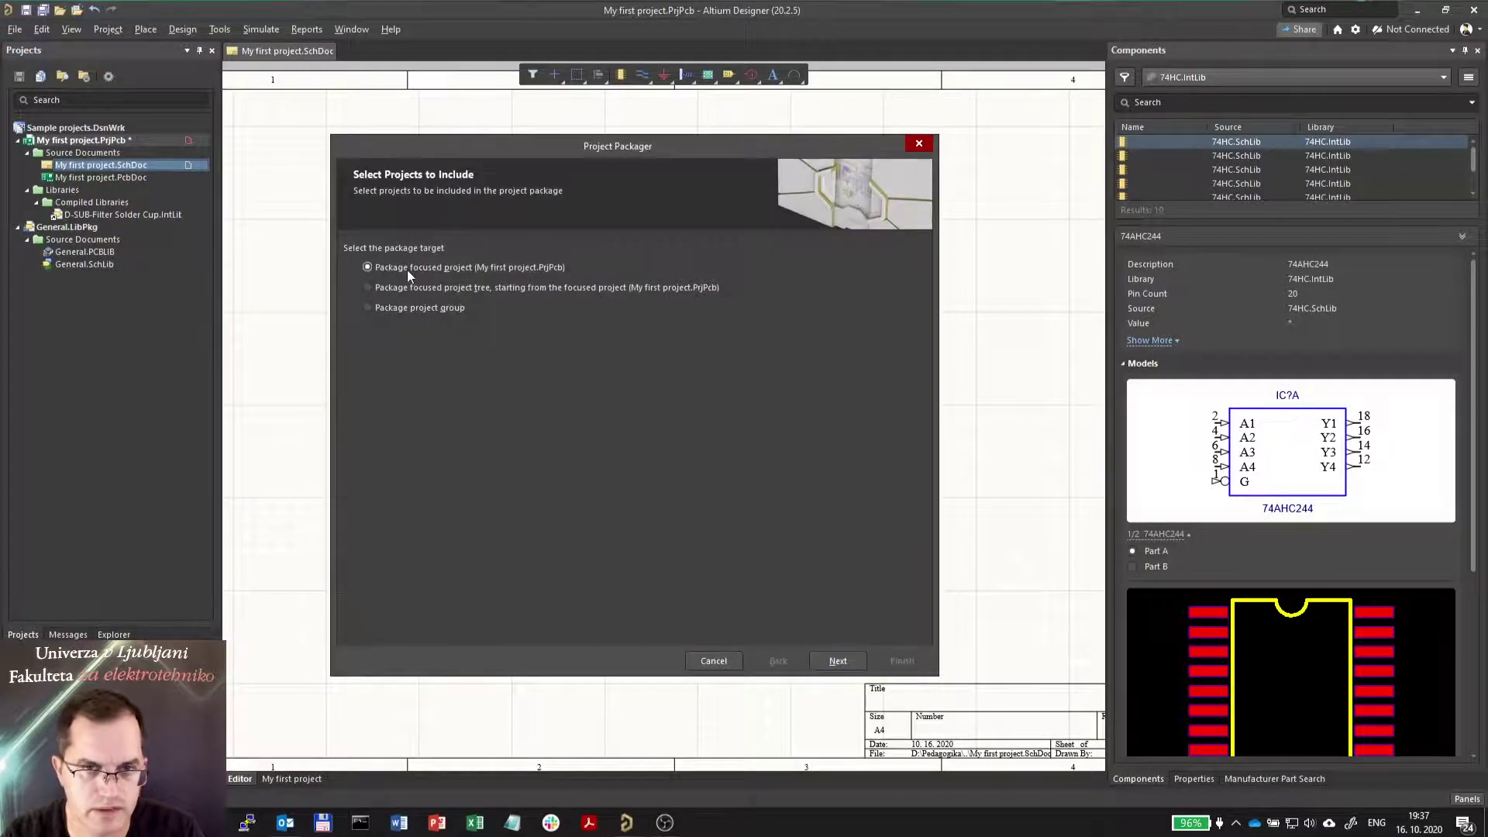
{"action": "left_click", "coordinate": [835, 659]}
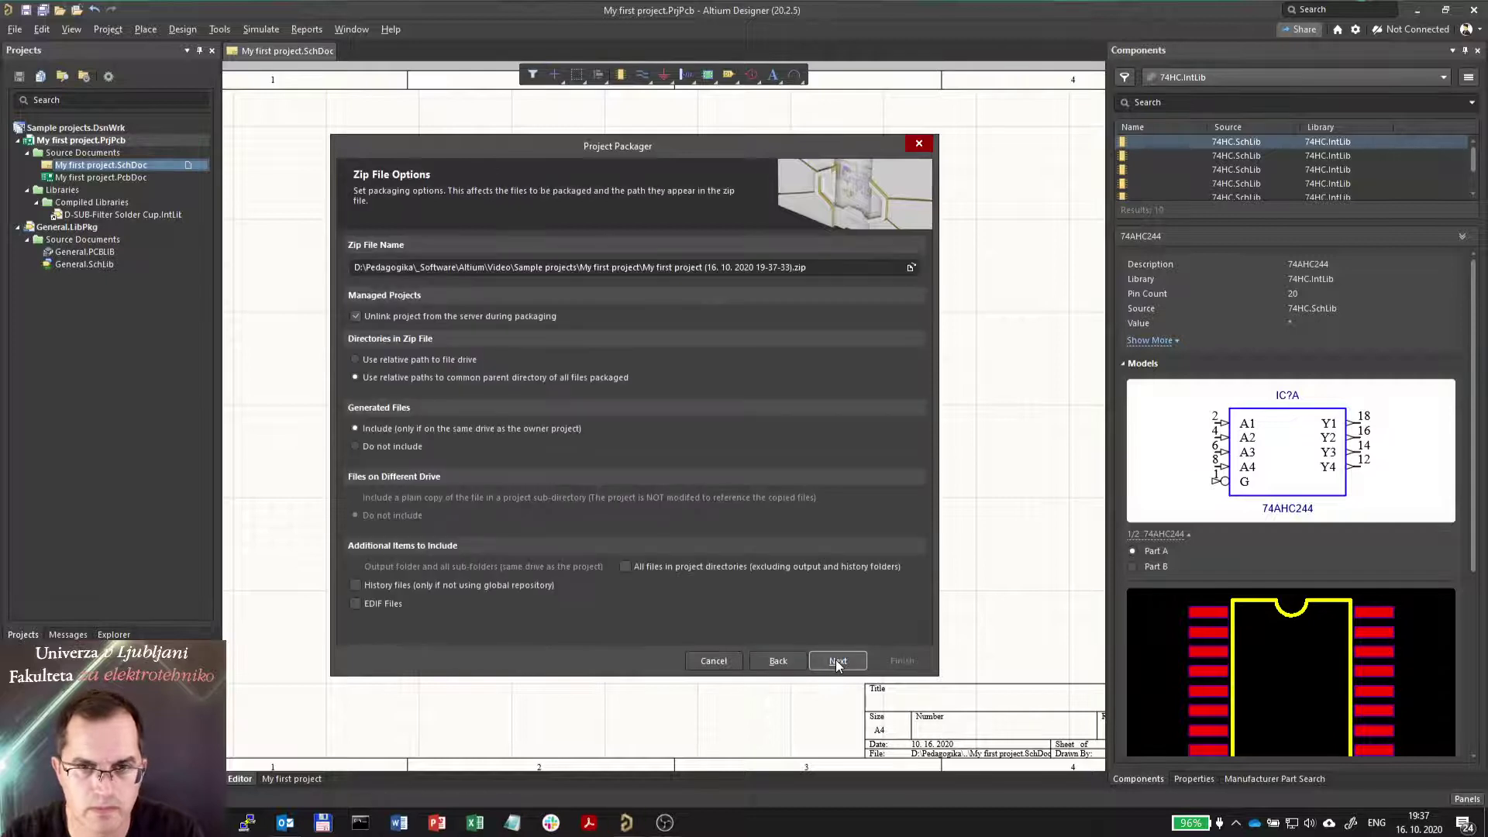
{"action": "left_click", "coordinate": [835, 658]}
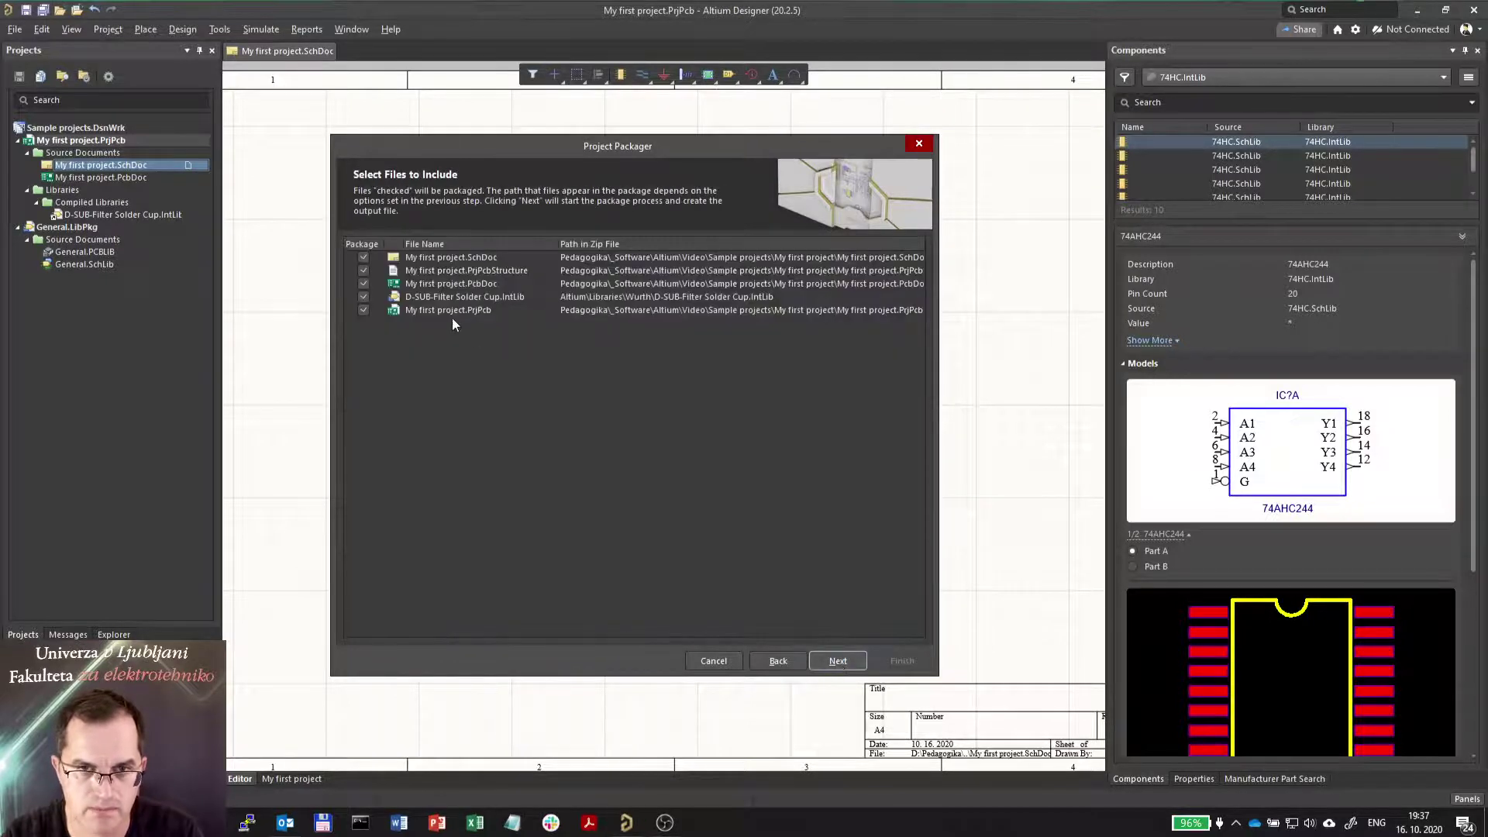
{"action": "left_click", "coordinate": [396, 307]}
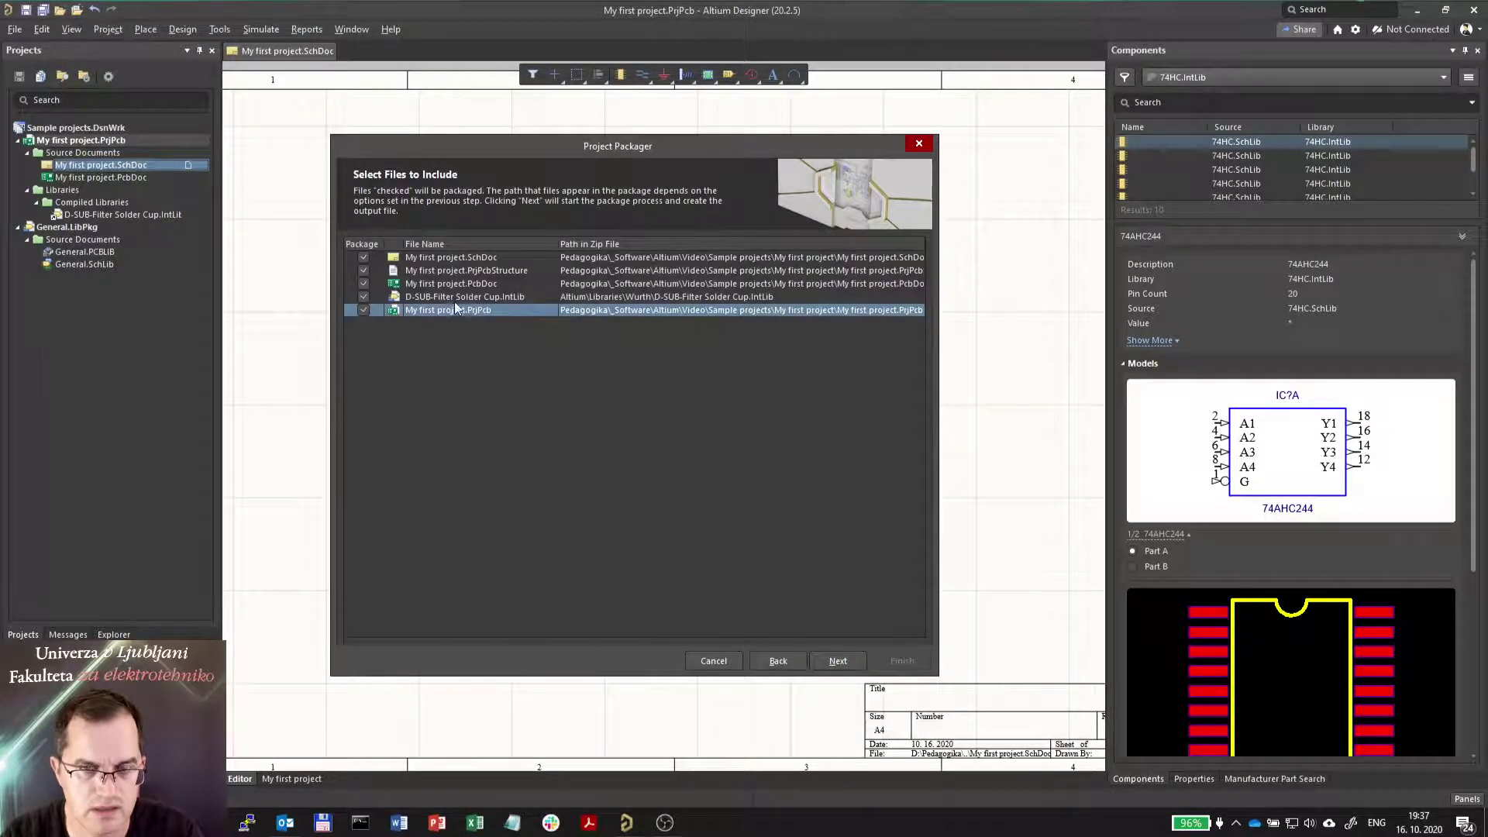
{"action": "left_click", "coordinate": [454, 299]}
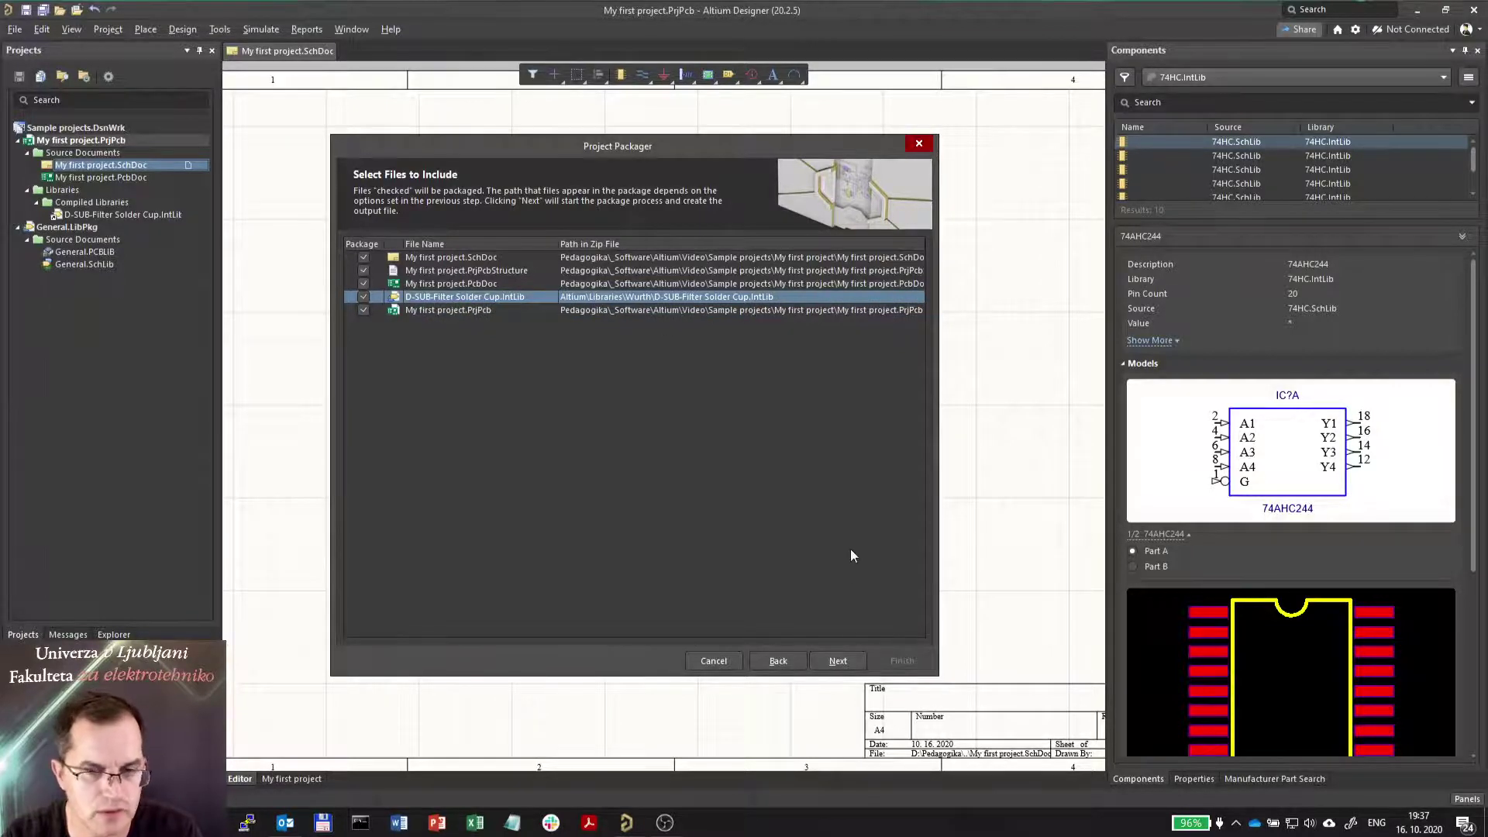
{"action": "left_click", "coordinate": [841, 660]}
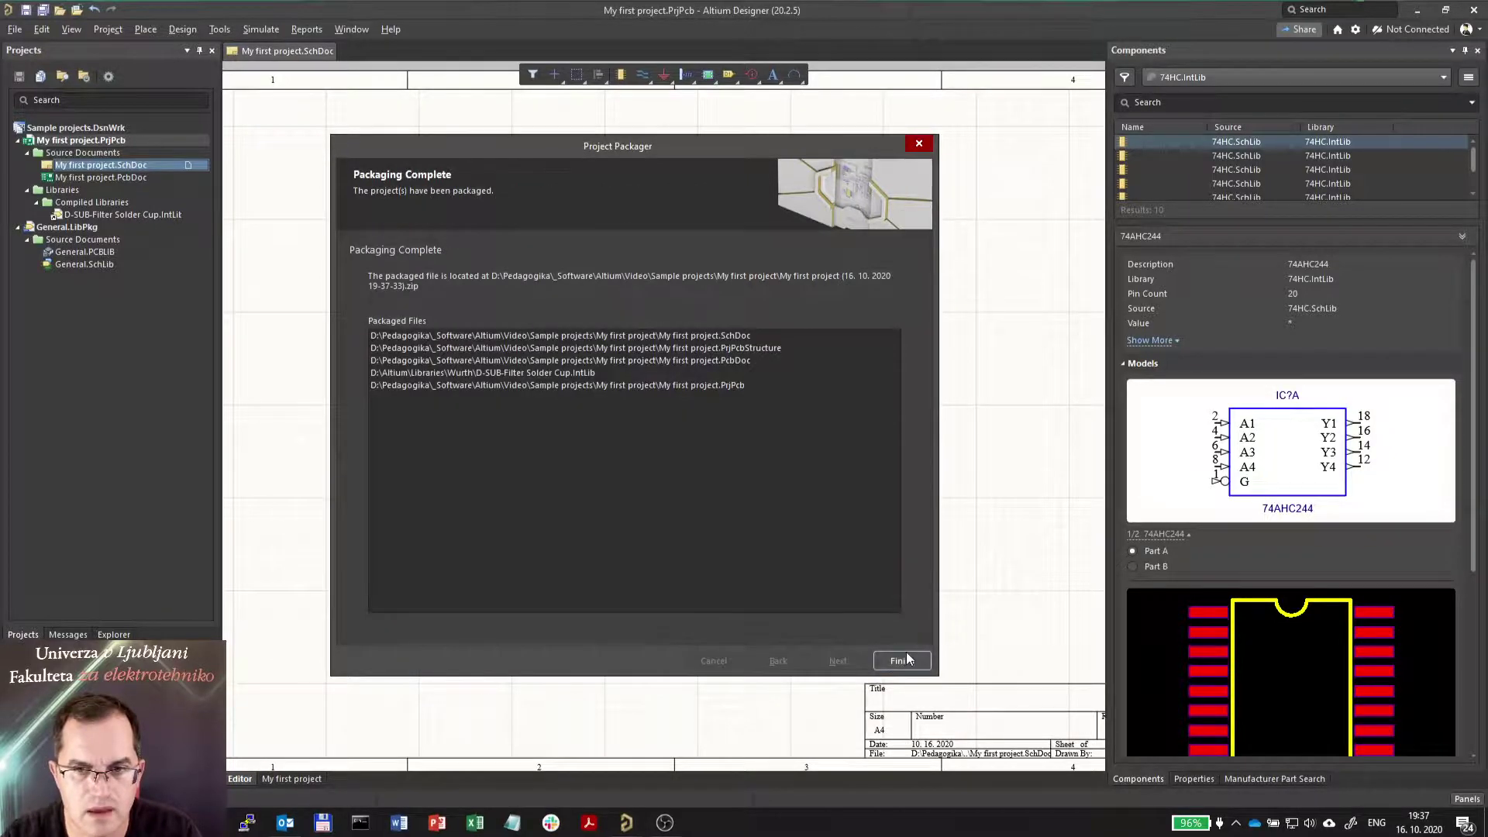
{"action": "left_click", "coordinate": [900, 661]}
- In File Explorer, view the packaged files in the My first project folder of the earlier group archive
{"action": "mouse_move", "coordinate": [512, 822]}
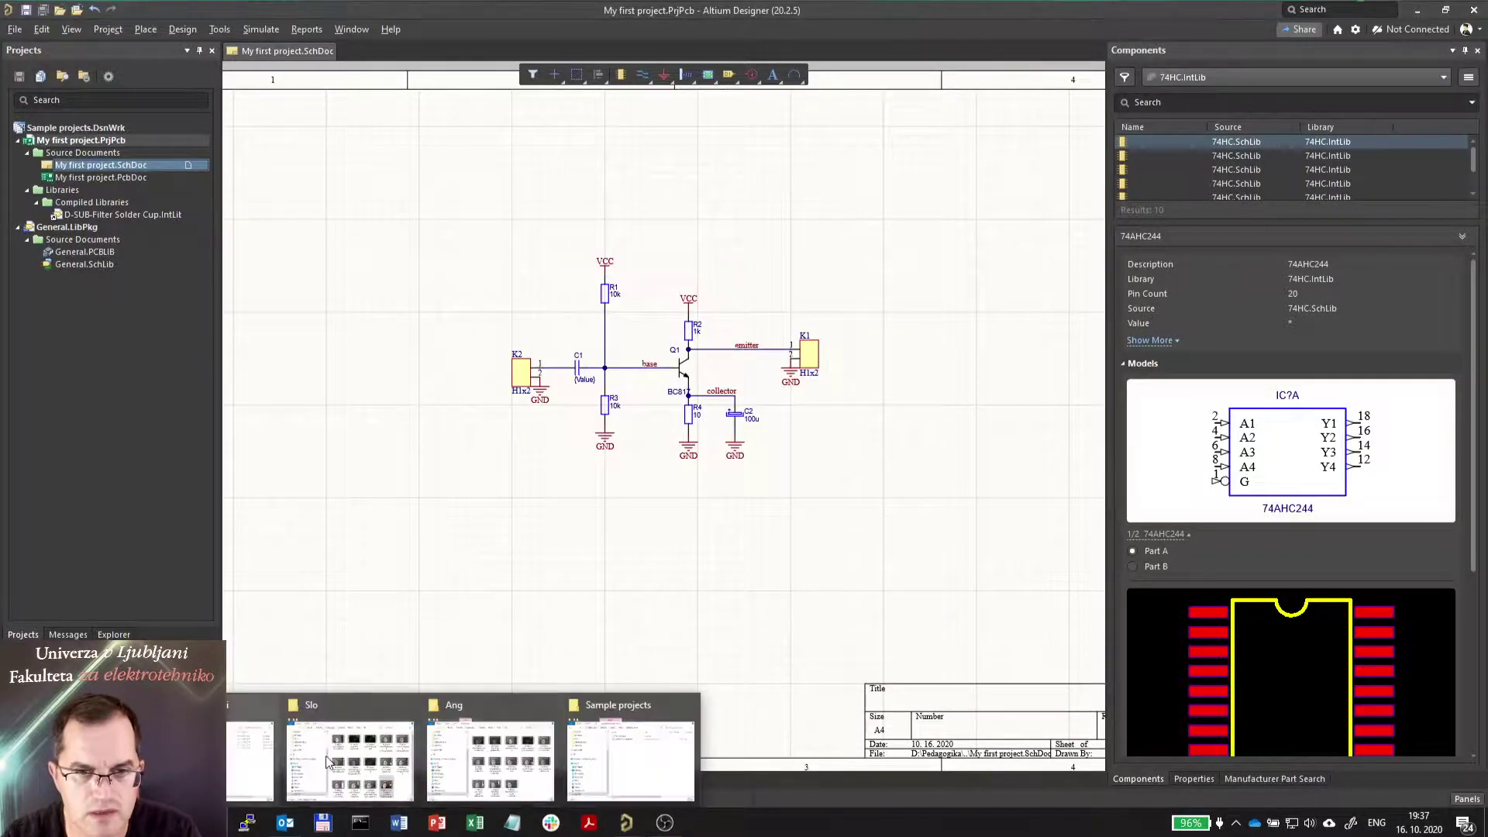
{"action": "left_click", "coordinate": [614, 757]}
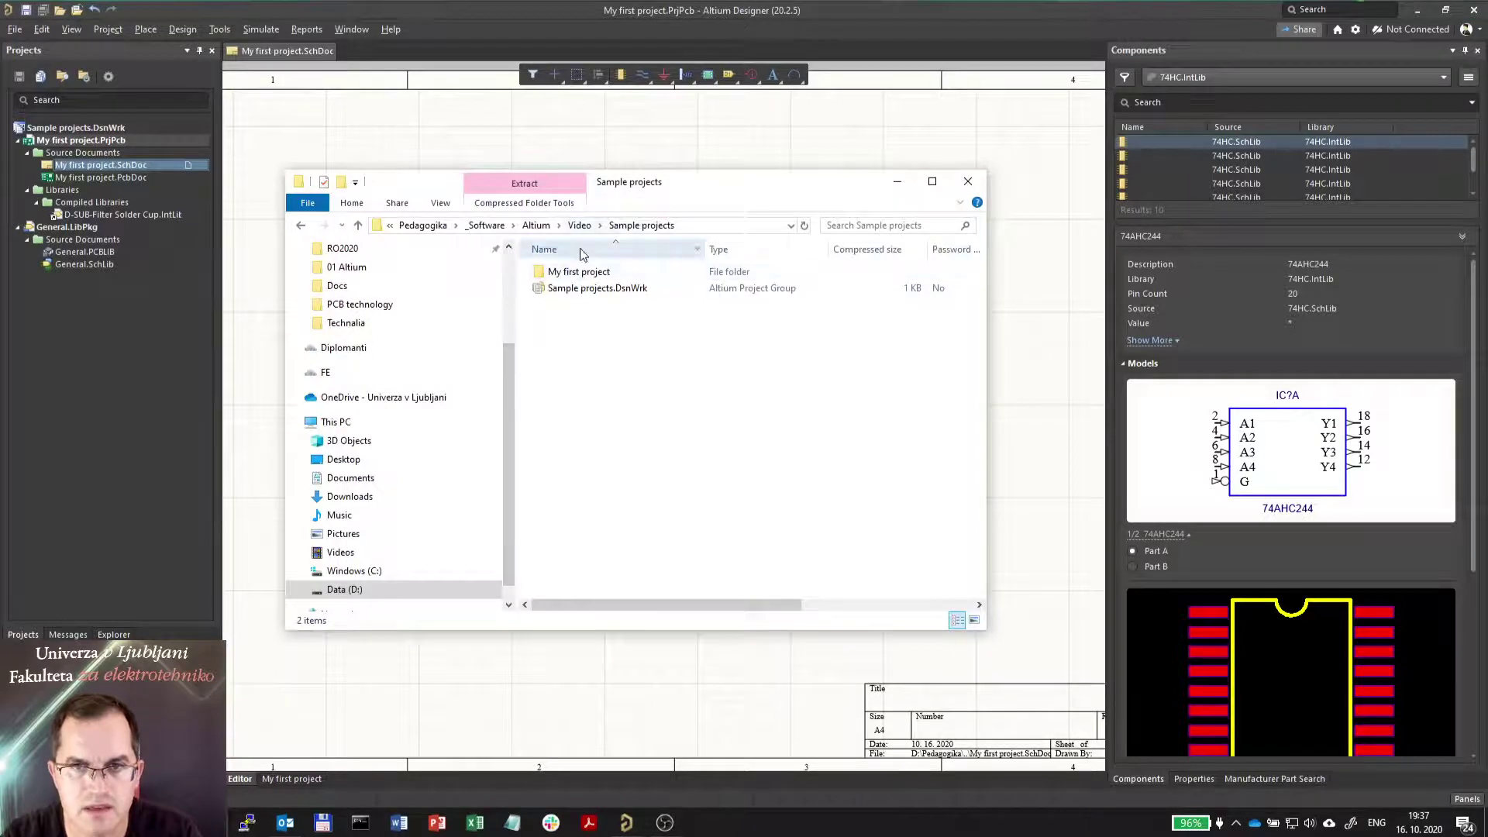
{"action": "left_click", "coordinate": [592, 273]}
{"action": "double_click", "coordinate": [591, 273]}
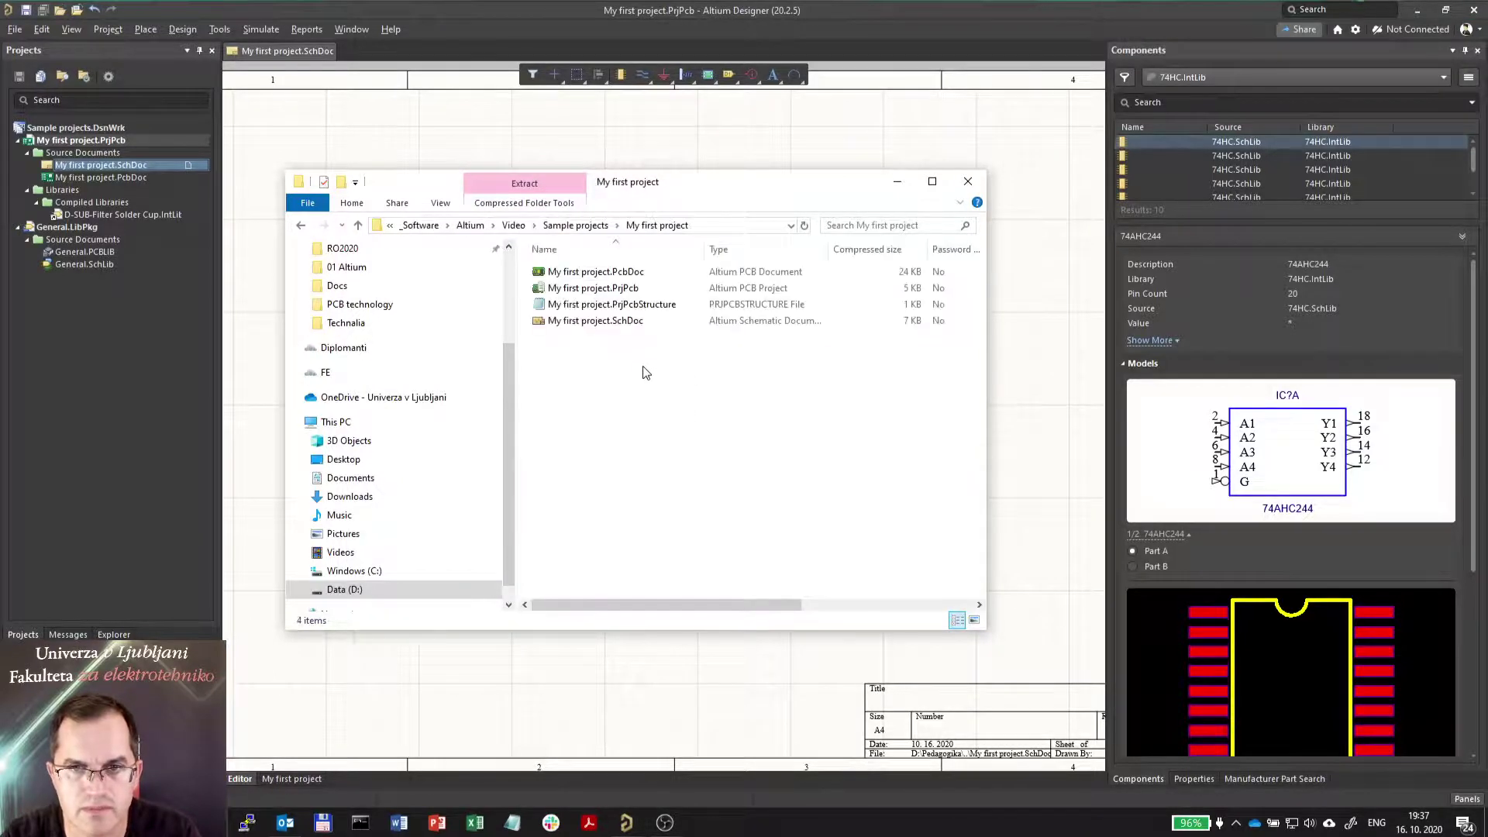
{"action": "key", "text": "alt+Up"}
{"action": "key", "text": "alt+Up"}
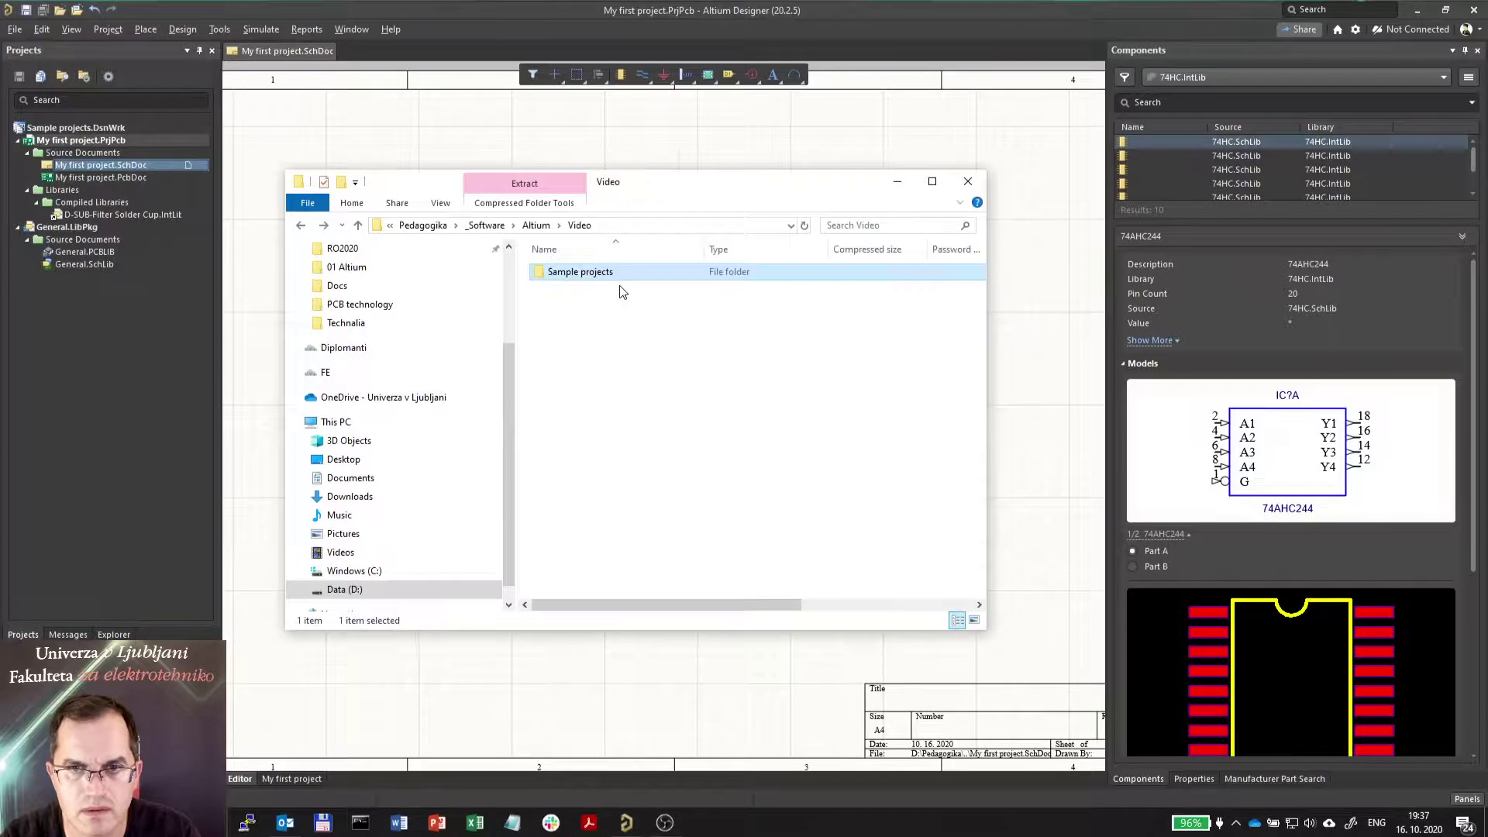
{"action": "key", "text": "alt+Up"}
{"action": "key", "text": "alt+Up"}
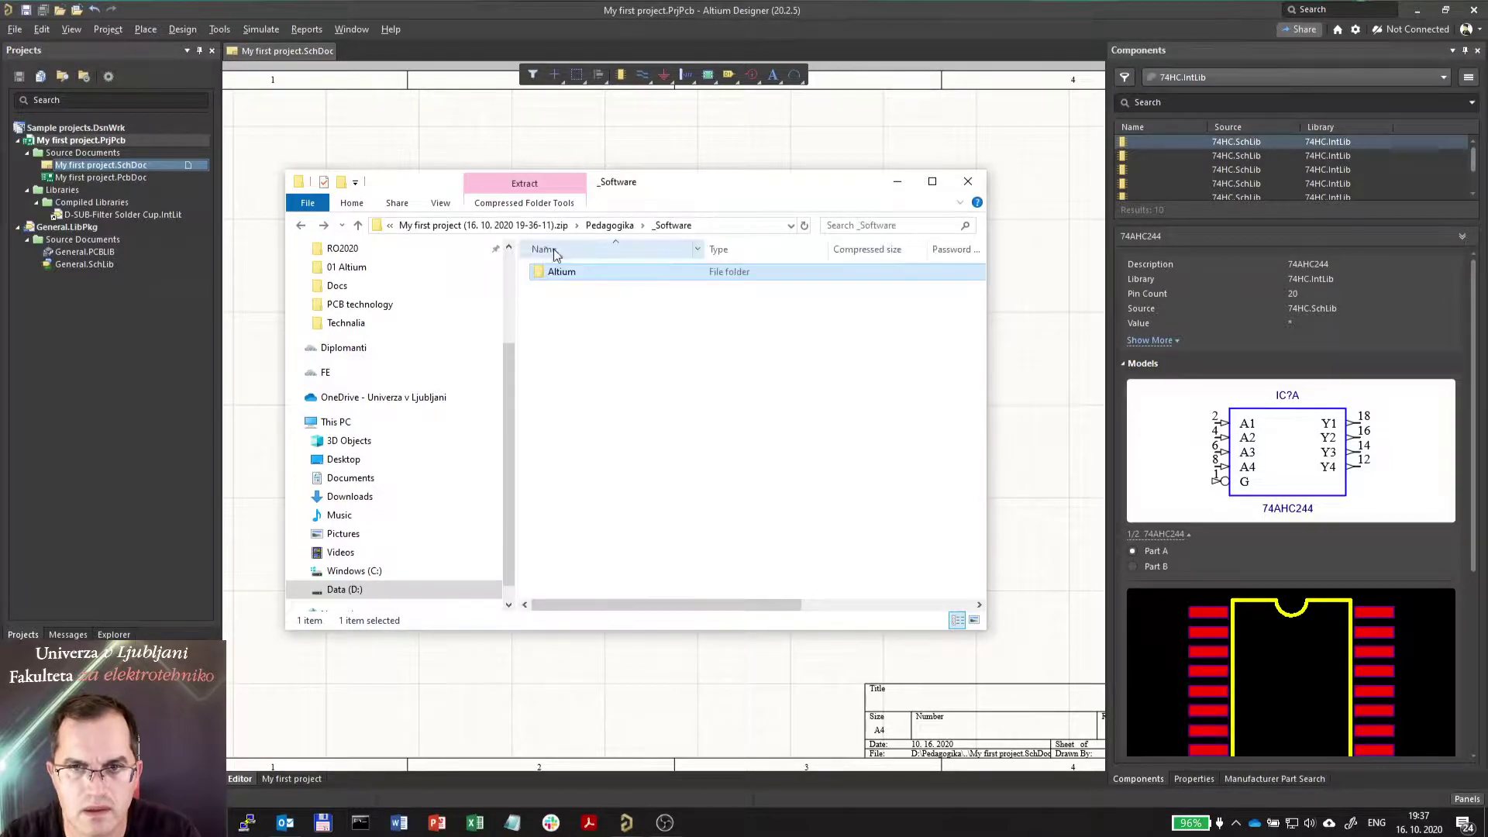
{"action": "key", "text": "alt+Up"}
{"action": "key", "text": "alt+Up"}
{"action": "left_click", "coordinate": [522, 230]}
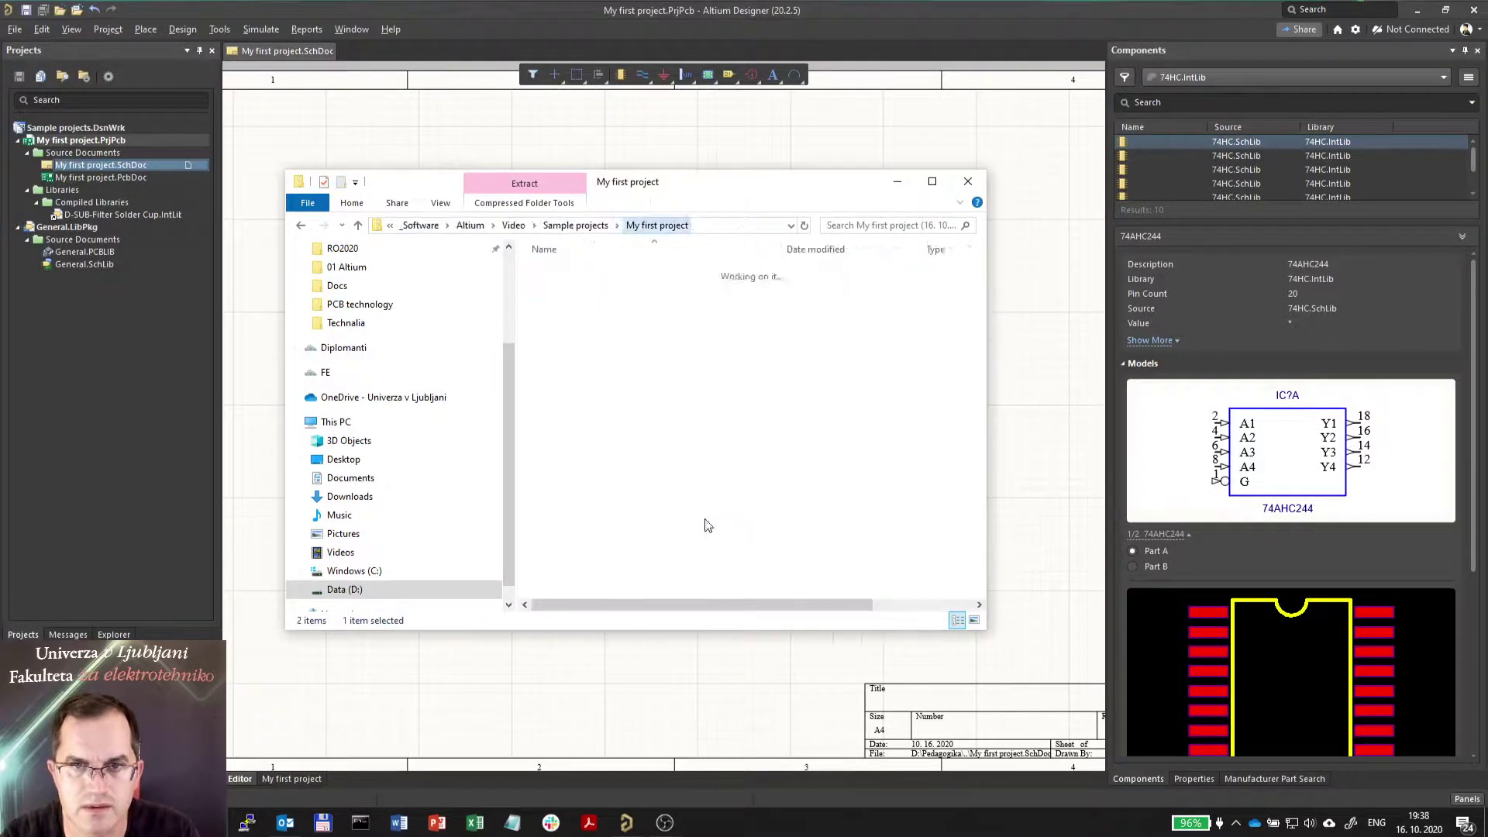
{"action": "left_click", "coordinate": [668, 324]}
{"action": "double_click", "coordinate": [669, 324]}
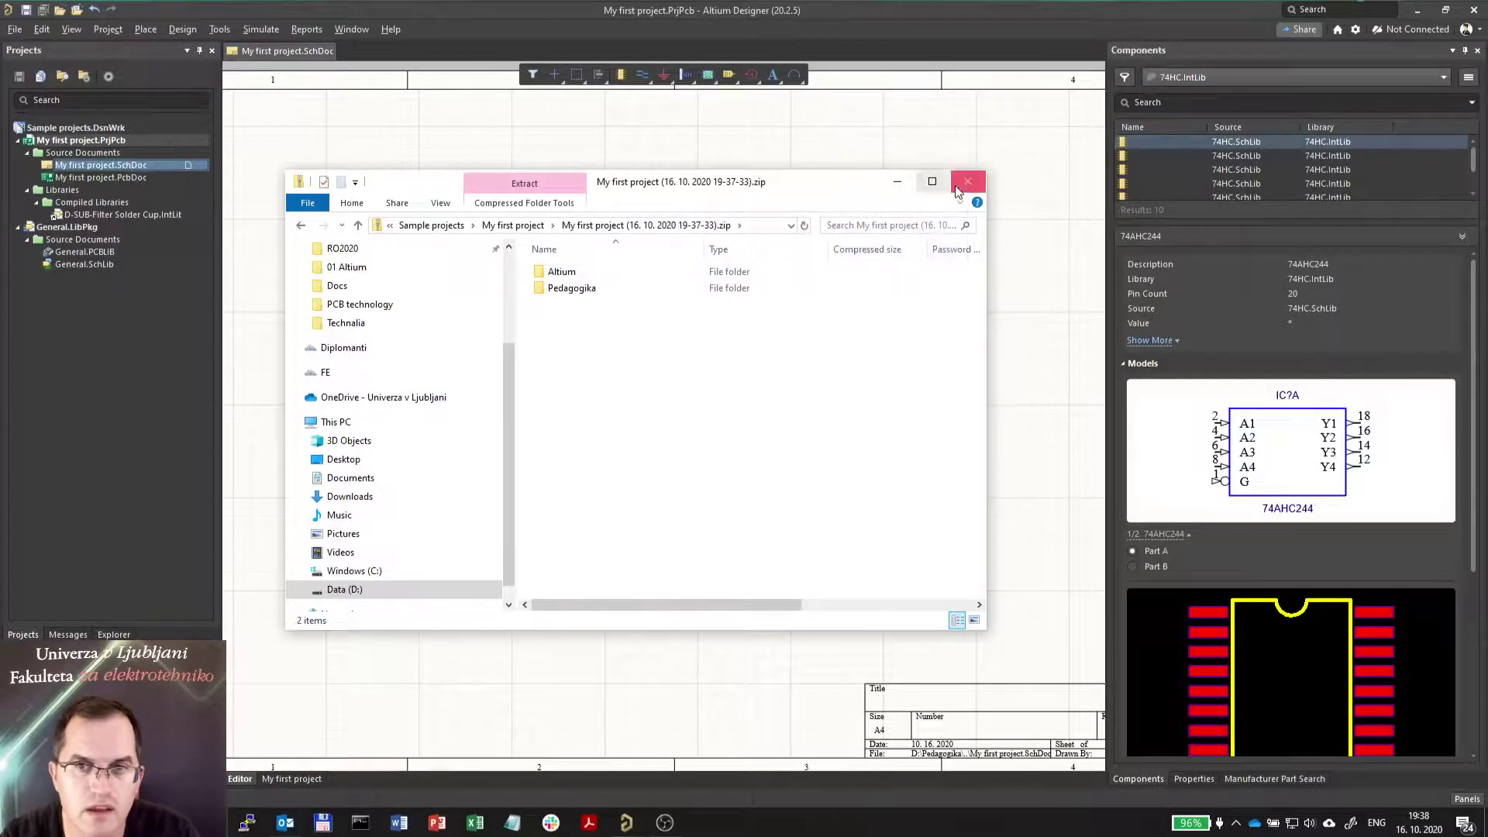
{"action": "left_click", "coordinate": [958, 188]}
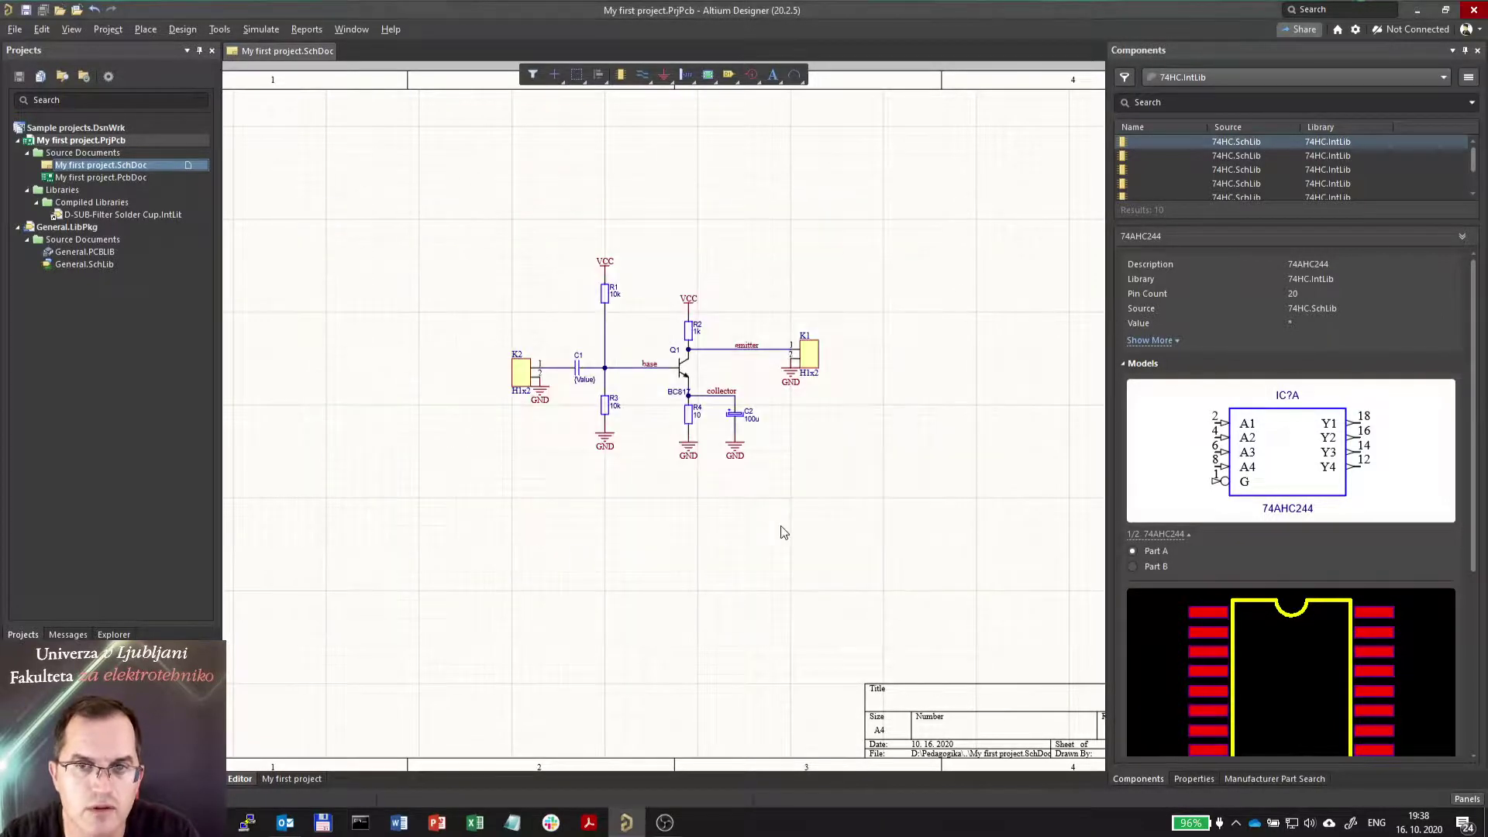
{"action": "right_click", "coordinate": [119, 212]}
{"action": "left_click", "coordinate": [58, 385]}
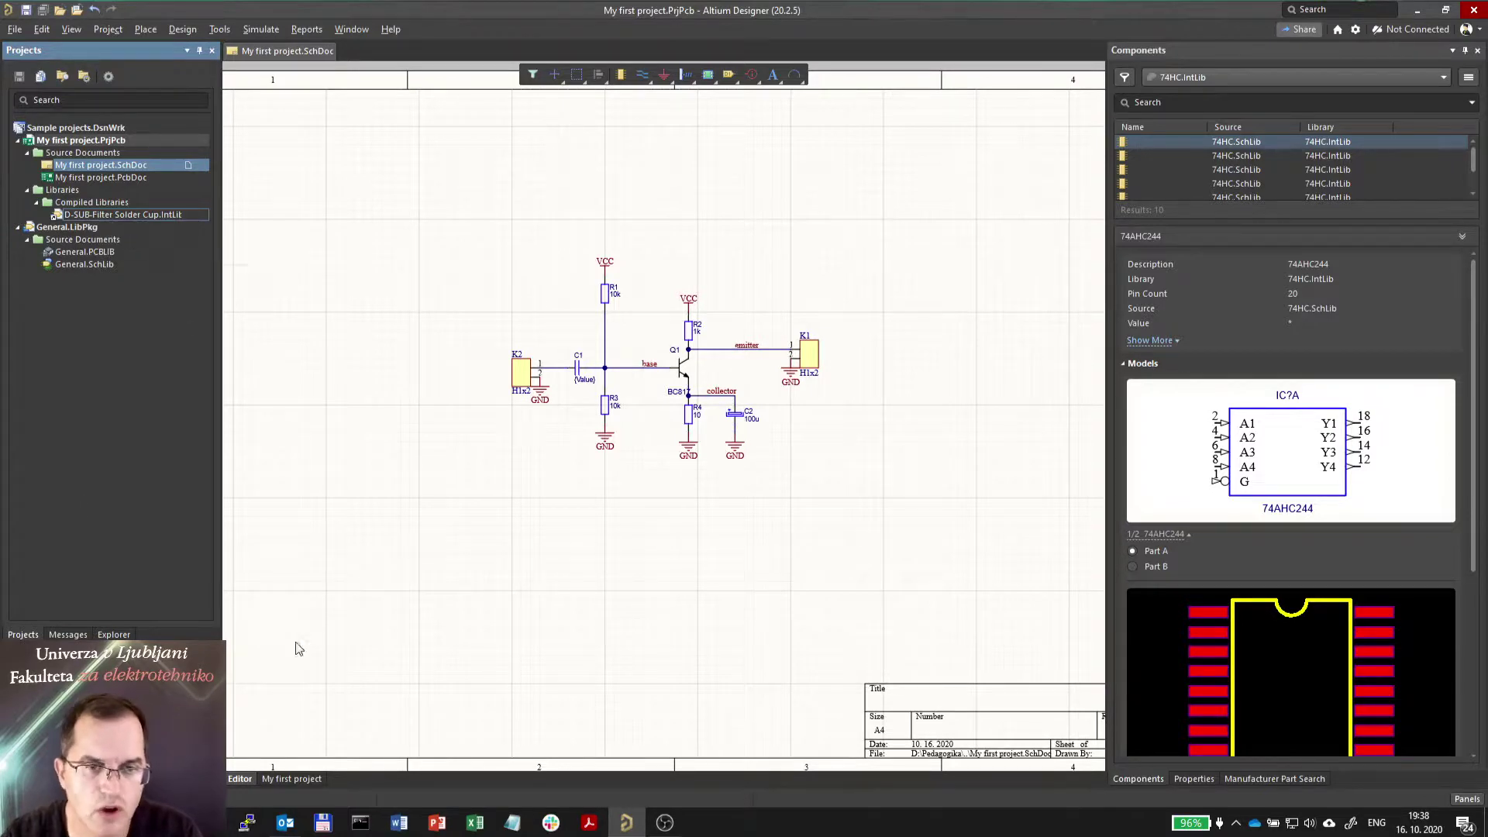
{"action": "mouse_move", "coordinate": [246, 821]}
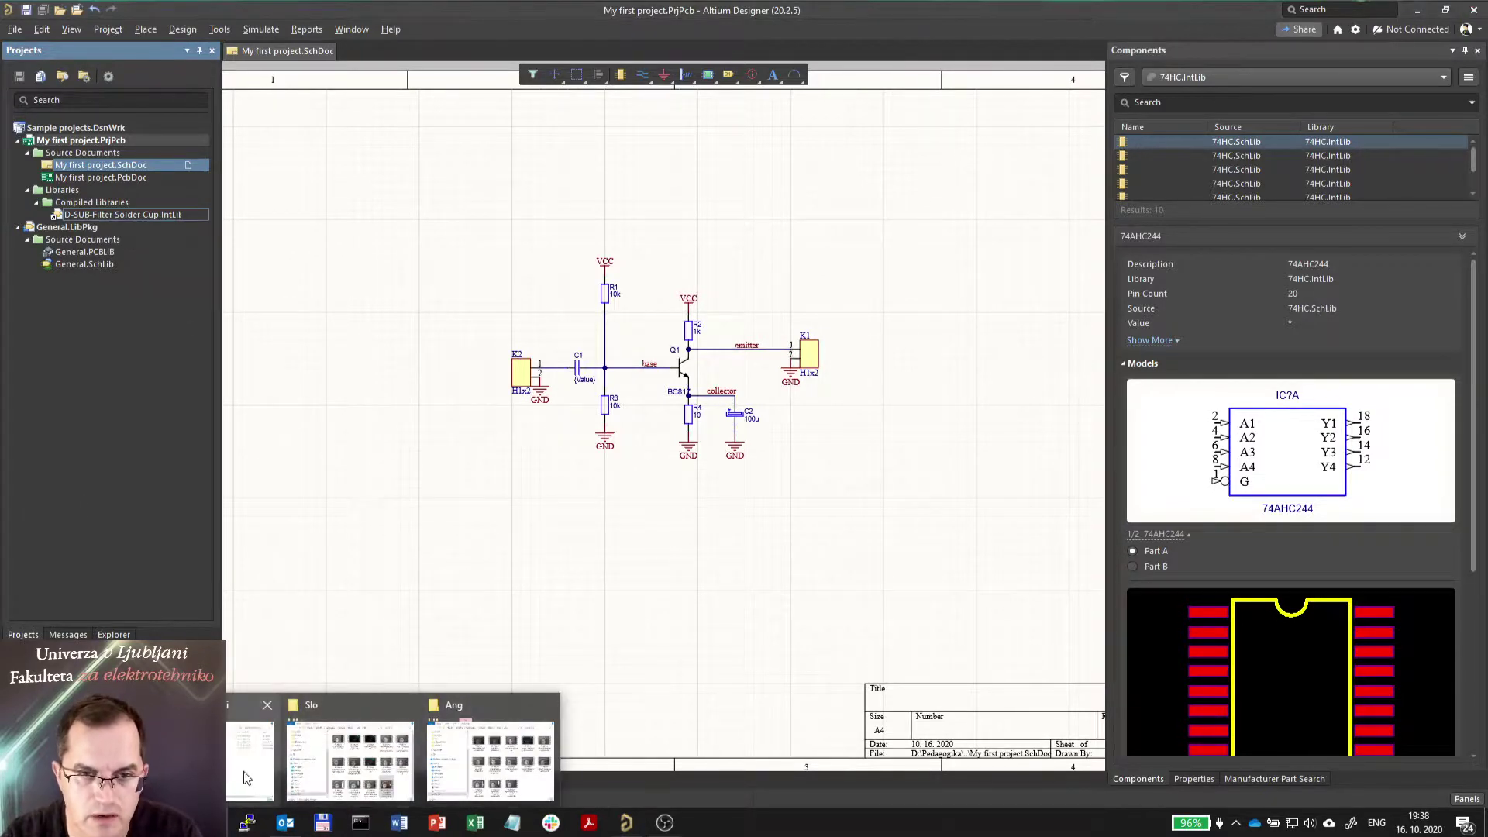